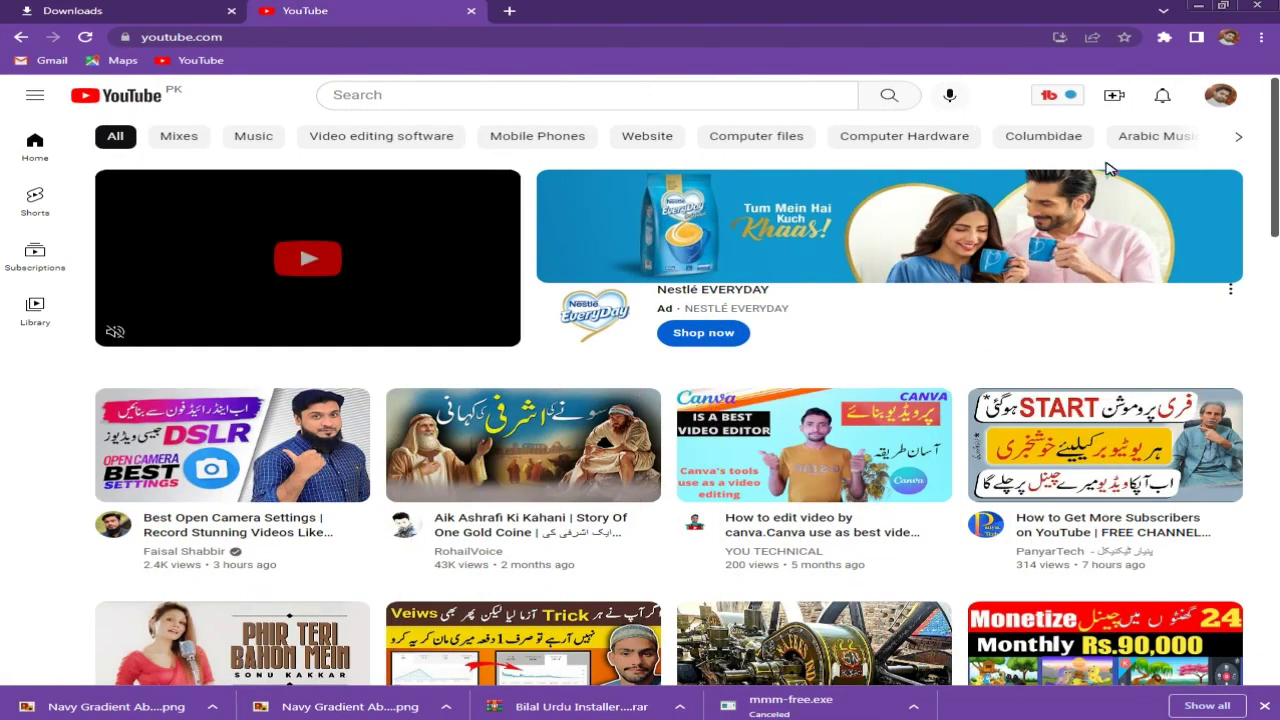
Open your channel's customization page in YouTube Studio and close the TubeBuddy welcome popup.
{"action": "left_click", "coordinate": [1220, 97]}
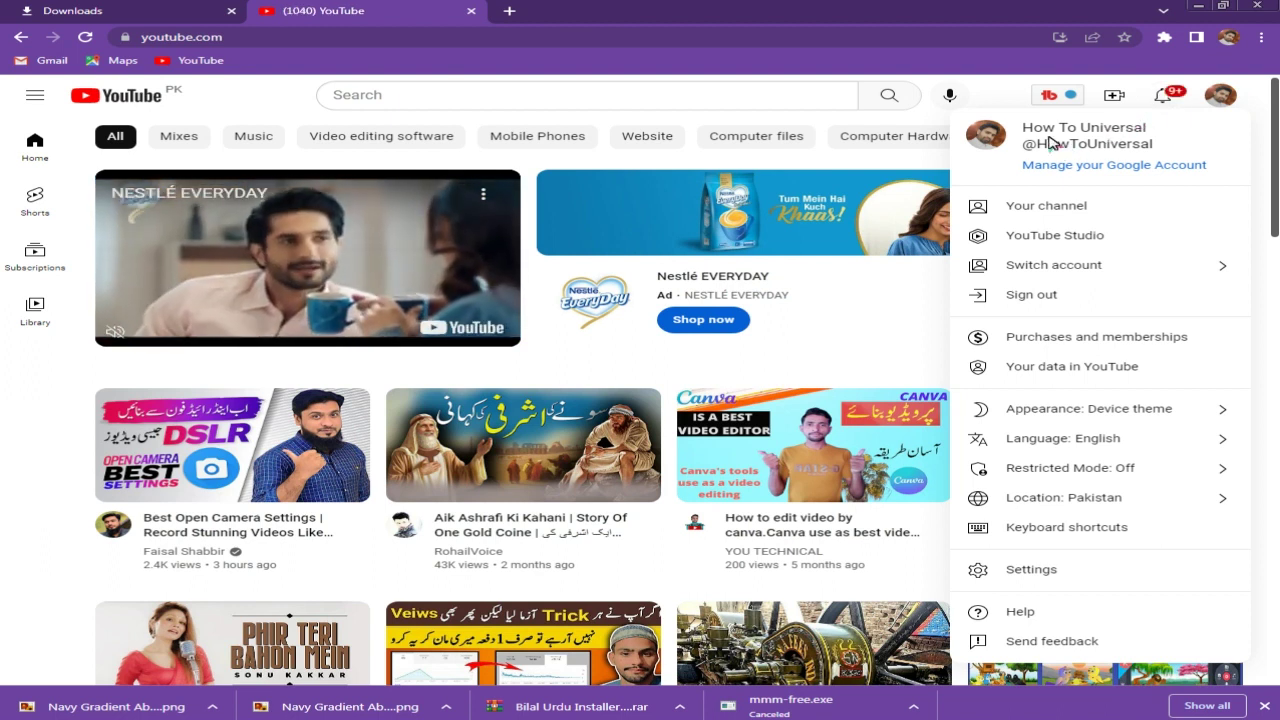
{"action": "left_click", "coordinate": [1030, 205]}
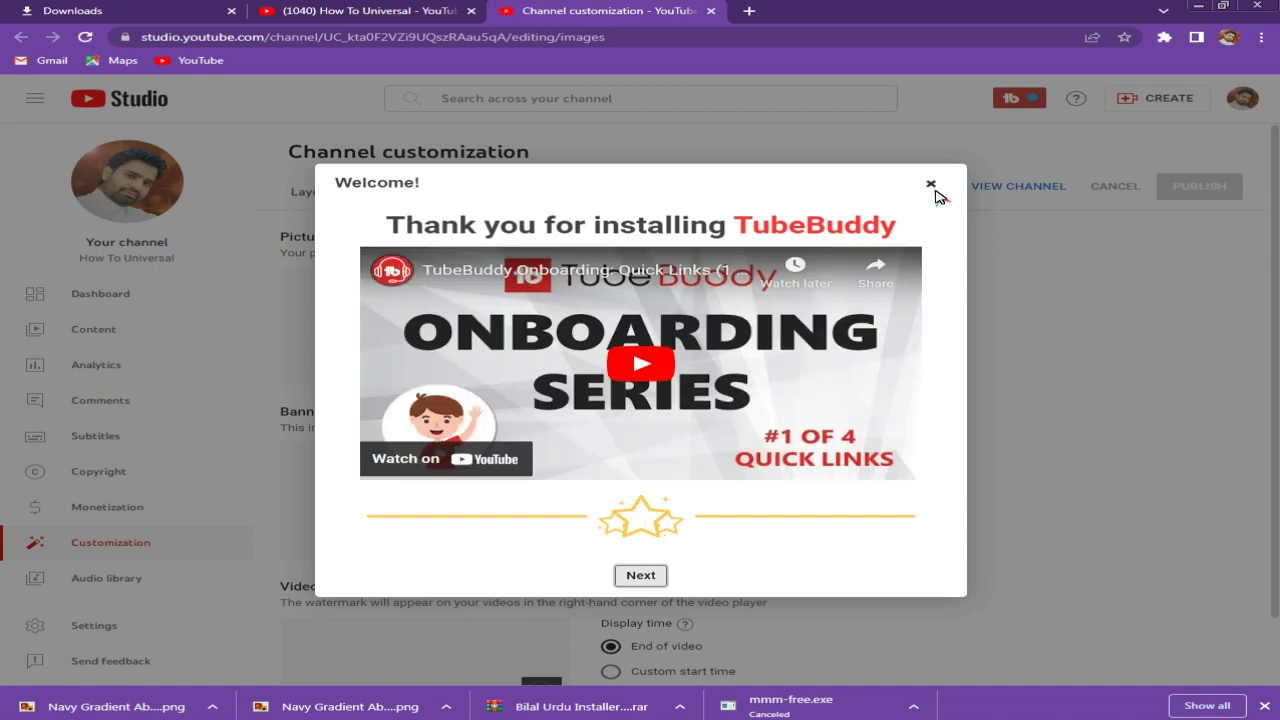
{"action": "left_click", "coordinate": [930, 187]}
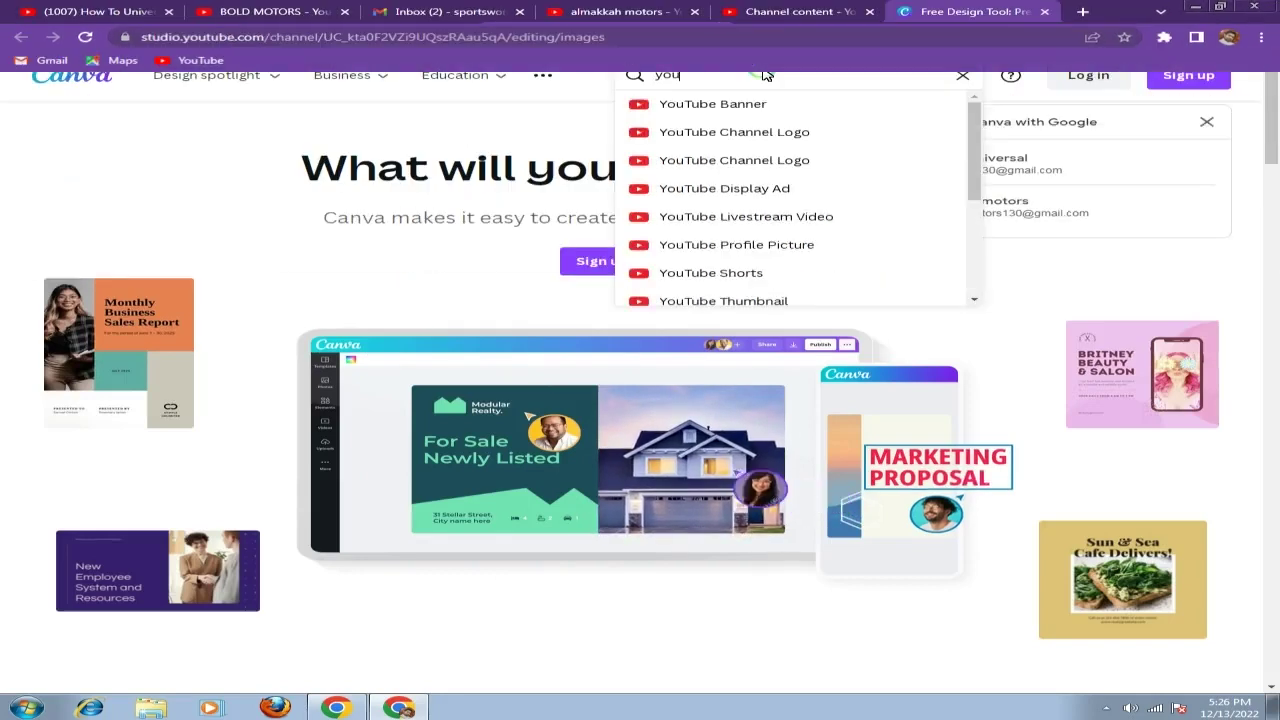
Browse Canva's YouTube Banner templates and open the Pink and Blue Galaxy Gaming template.
{"action": "left_click", "coordinate": [757, 103]}
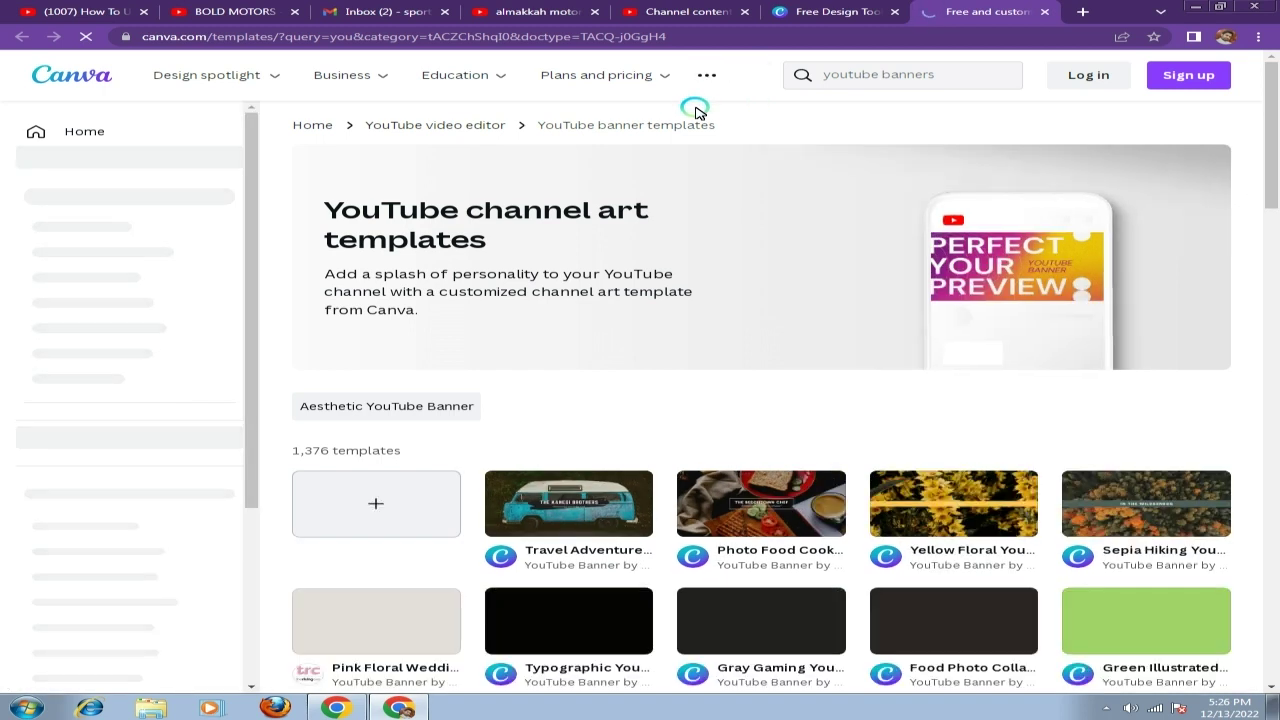
{"action": "scroll", "coordinate": [696, 112], "scroll_direction": "down", "scroll_amount": 2}
{"action": "scroll", "coordinate": [696, 112], "scroll_direction": "down", "scroll_amount": 1}
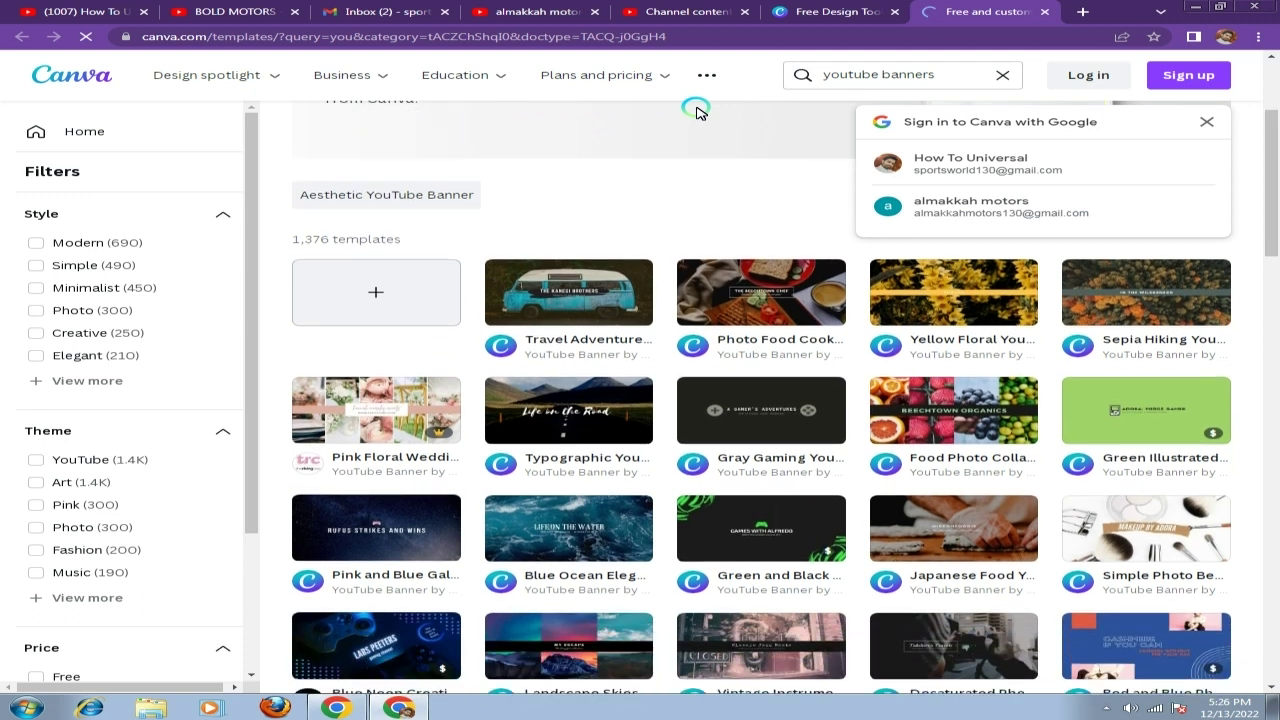
{"action": "scroll", "coordinate": [696, 112], "scroll_direction": "down", "scroll_amount": 1}
{"action": "scroll", "coordinate": [696, 112], "scroll_direction": "down", "scroll_amount": 1}
{"action": "scroll", "coordinate": [696, 112], "scroll_direction": "down", "scroll_amount": 1}
{"action": "scroll", "coordinate": [697, 112], "scroll_direction": "down", "scroll_amount": 1}
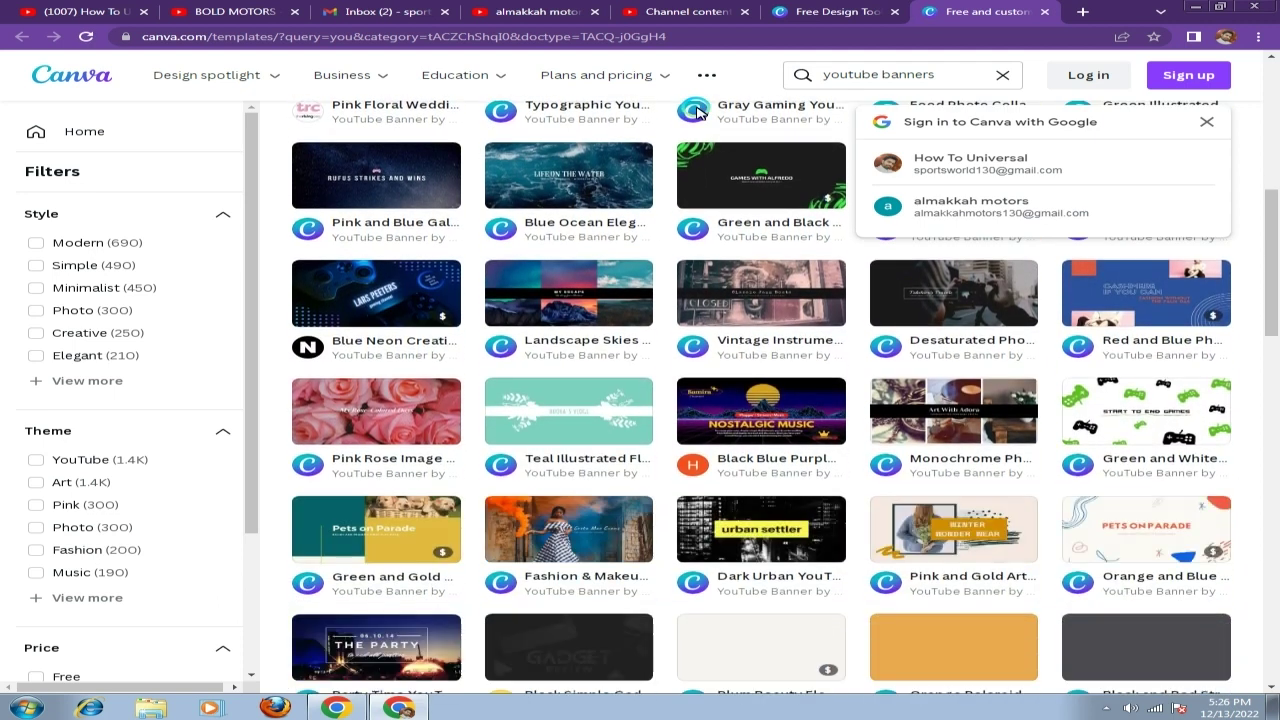
{"action": "scroll", "coordinate": [697, 112], "scroll_direction": "down", "scroll_amount": 2}
{"action": "scroll", "coordinate": [700, 114], "scroll_direction": "down", "scroll_amount": 1}
{"action": "scroll", "coordinate": [703, 116], "scroll_direction": "down", "scroll_amount": 1}
{"action": "scroll", "coordinate": [703, 115], "scroll_direction": "down", "scroll_amount": 1}
{"action": "scroll", "coordinate": [730, 205], "scroll_direction": "down", "scroll_amount": 1}
{"action": "scroll", "coordinate": [732, 205], "scroll_direction": "down", "scroll_amount": 2}
{"action": "scroll", "coordinate": [732, 205], "scroll_direction": "down", "scroll_amount": 2}
{"action": "scroll", "coordinate": [732, 205], "scroll_direction": "up", "scroll_amount": 2}
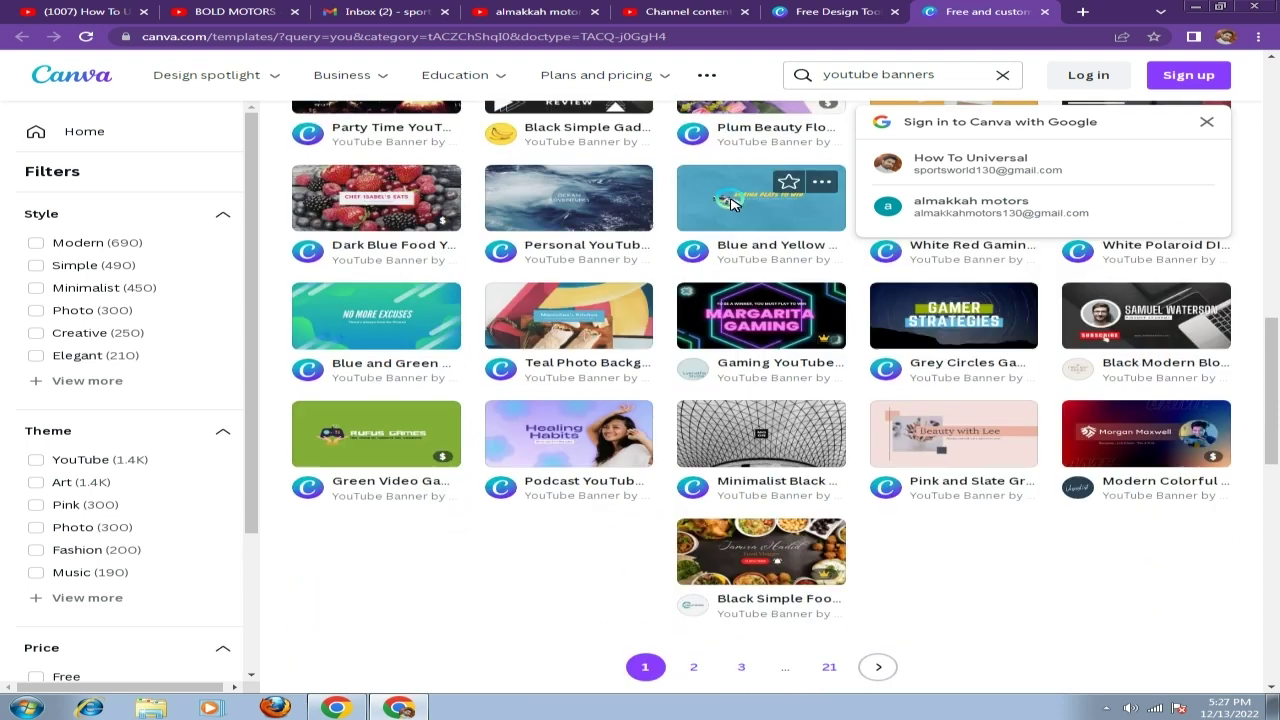
{"action": "scroll", "coordinate": [710, 250], "scroll_direction": "up", "scroll_amount": 1}
{"action": "scroll", "coordinate": [680, 300], "scroll_direction": "up", "scroll_amount": 1}
{"action": "scroll", "coordinate": [652, 360], "scroll_direction": "up", "scroll_amount": 2}
{"action": "scroll", "coordinate": [652, 360], "scroll_direction": "up", "scroll_amount": 3}
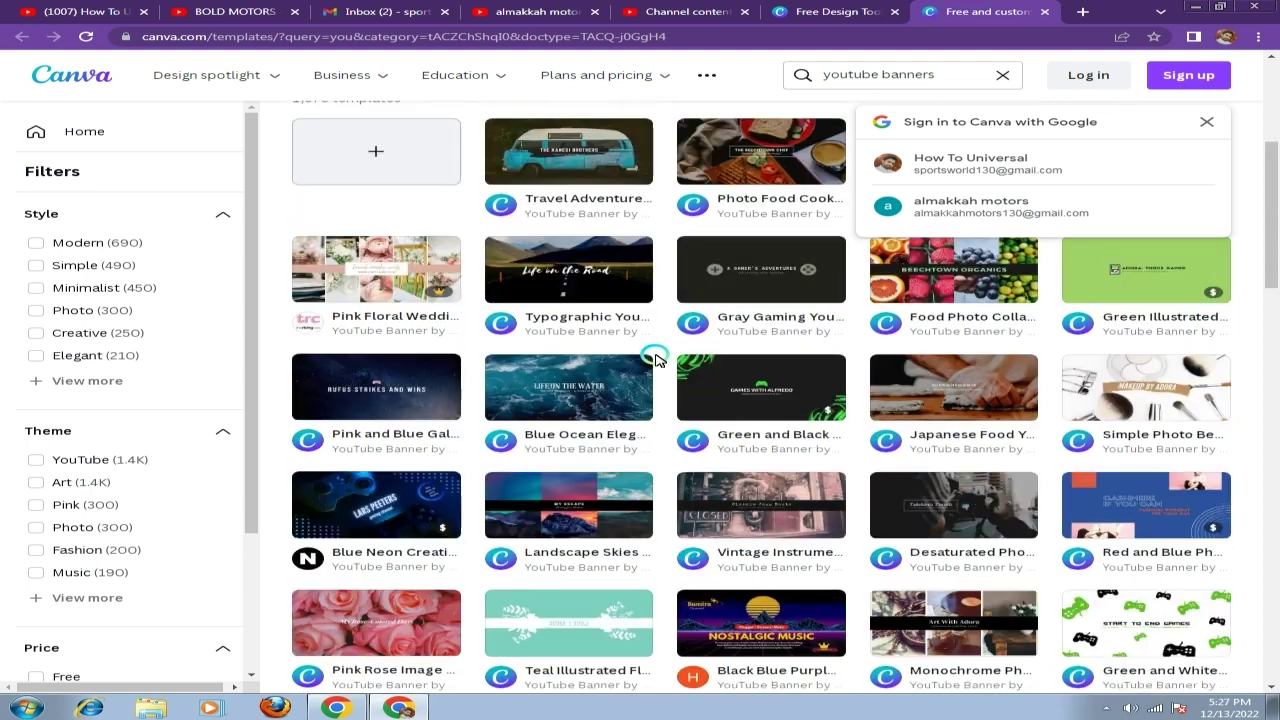
{"action": "scroll", "coordinate": [410, 484], "scroll_direction": "up", "scroll_amount": 1}
{"action": "left_click", "coordinate": [410, 482]}
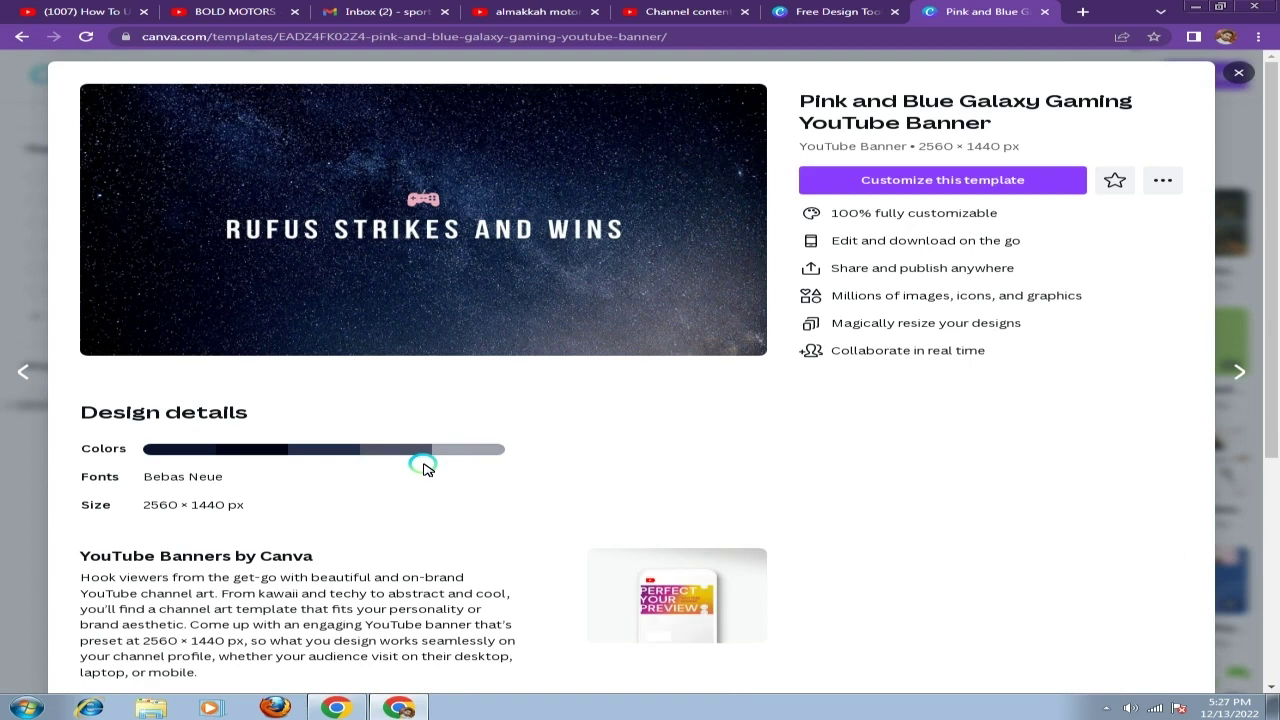
Start customizing the galaxy gaming banner, skip the Add Text tip, and browse other templates.
{"action": "left_click", "coordinate": [920, 189]}
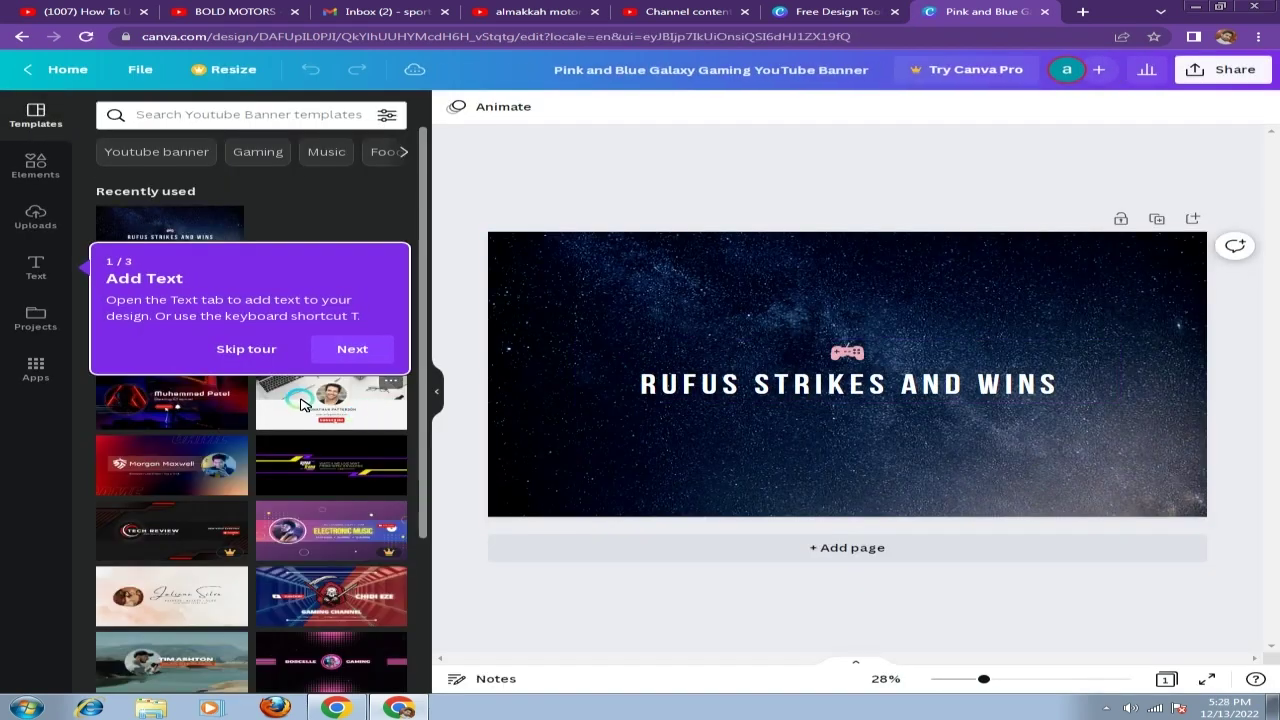
{"action": "left_click", "coordinate": [258, 352]}
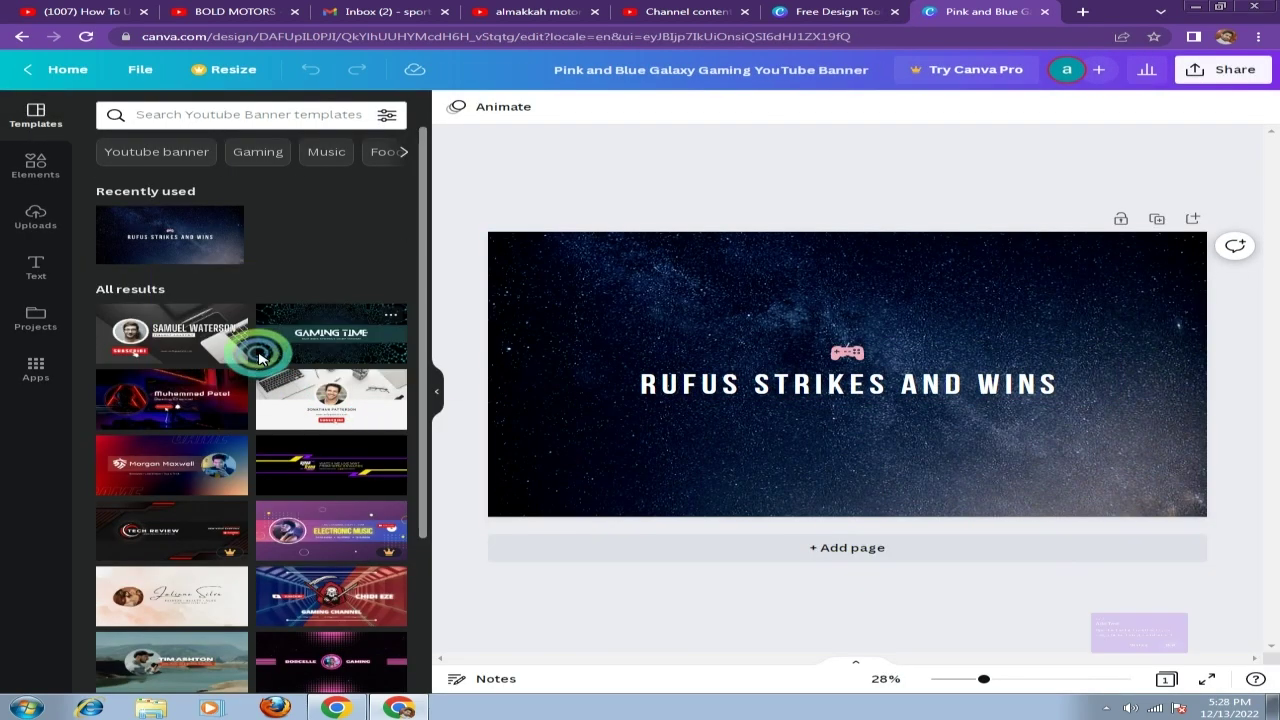
{"action": "mouse_move", "coordinate": [171, 464]}
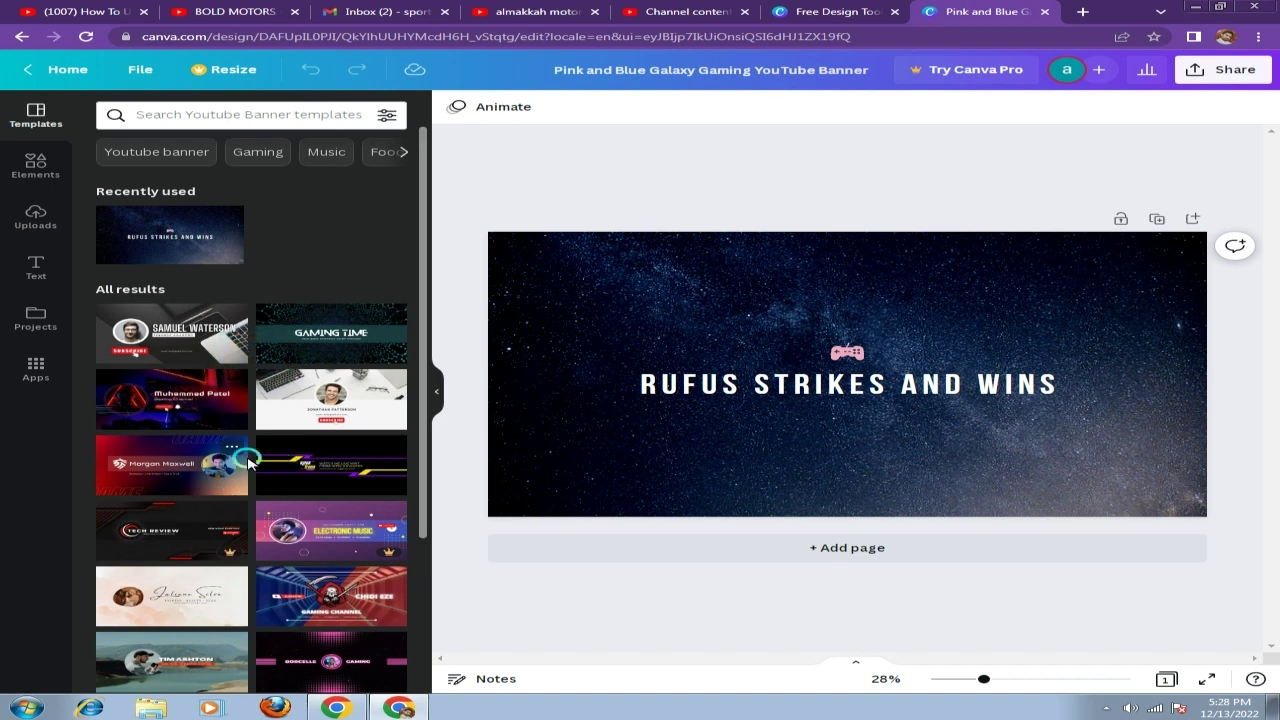
{"action": "scroll", "coordinate": [245, 460], "scroll_direction": "down", "scroll_amount": 3}
{"action": "scroll", "coordinate": [250, 462], "scroll_direction": "down", "scroll_amount": 2}
{"action": "scroll", "coordinate": [250, 462], "scroll_direction": "down", "scroll_amount": 3}
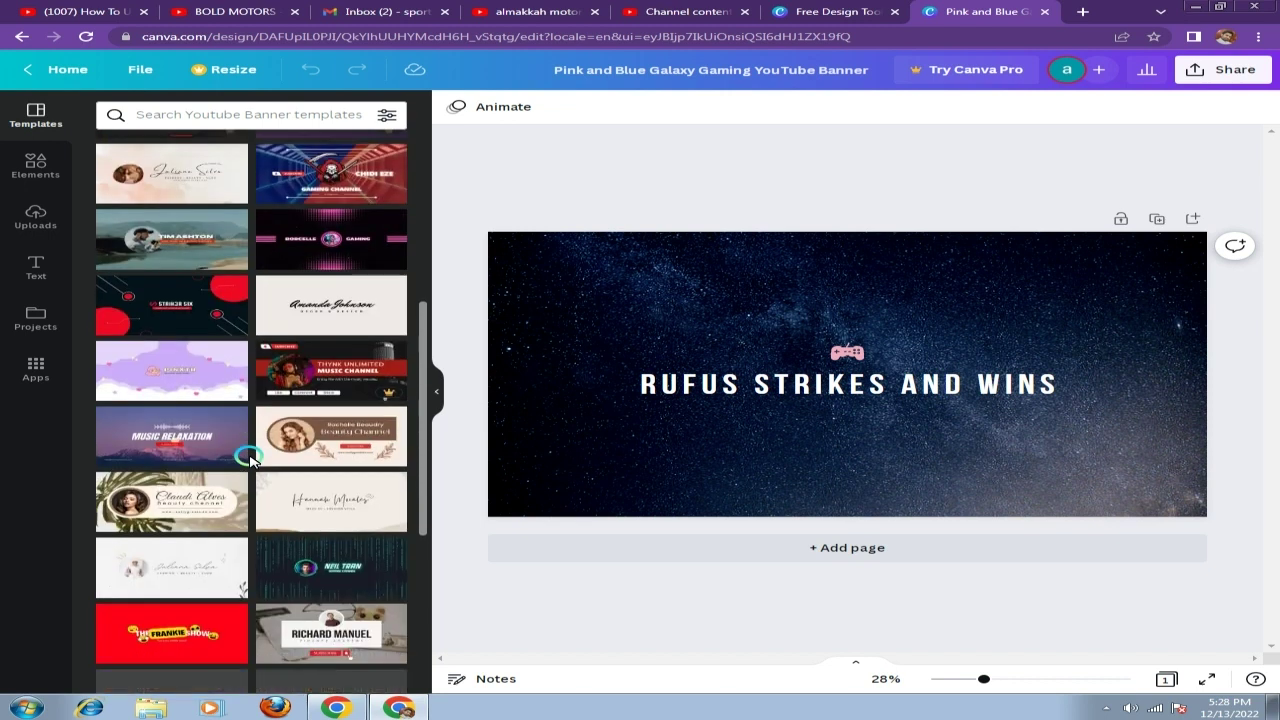
{"action": "scroll", "coordinate": [249, 455], "scroll_direction": "down", "scroll_amount": 3}
{"action": "scroll", "coordinate": [255, 452], "scroll_direction": "up", "scroll_amount": 5}
{"action": "scroll", "coordinate": [255, 450], "scroll_direction": "up", "scroll_amount": 3}
{"action": "scroll", "coordinate": [255, 450], "scroll_direction": "up", "scroll_amount": 1}
{"action": "scroll", "coordinate": [255, 450], "scroll_direction": "down", "scroll_amount": 1}
{"action": "scroll", "coordinate": [255, 450], "scroll_direction": "down", "scroll_amount": 1}
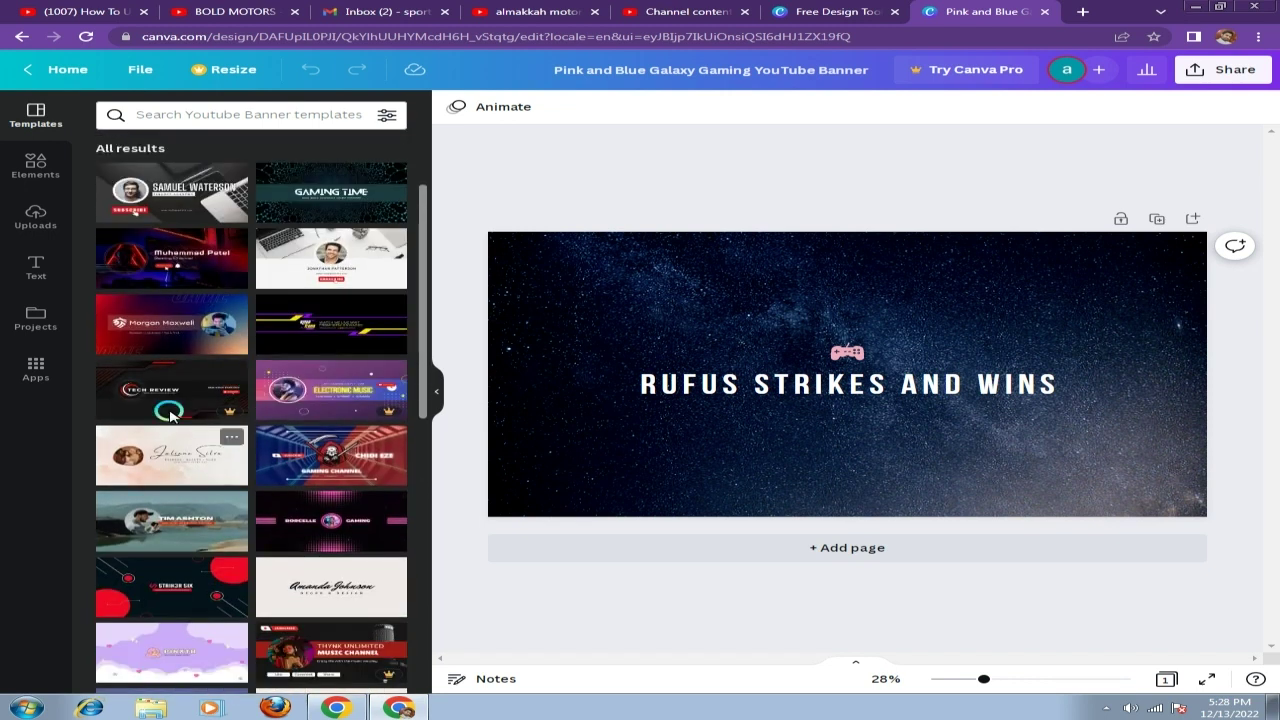
{"action": "mouse_move", "coordinate": [171, 324]}
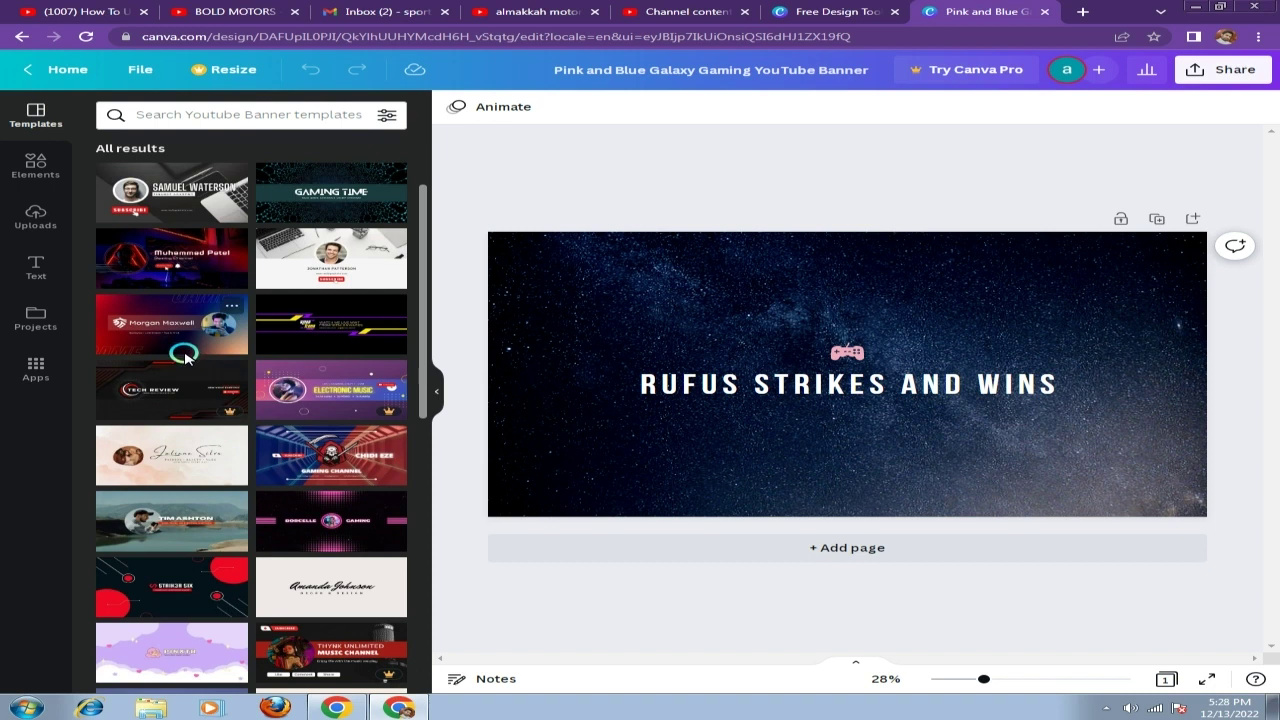
Switch to the red-to-blue gaming template and retitle it 'Al Makkah Motors' on one line.
{"action": "left_click", "coordinate": [190, 340]}
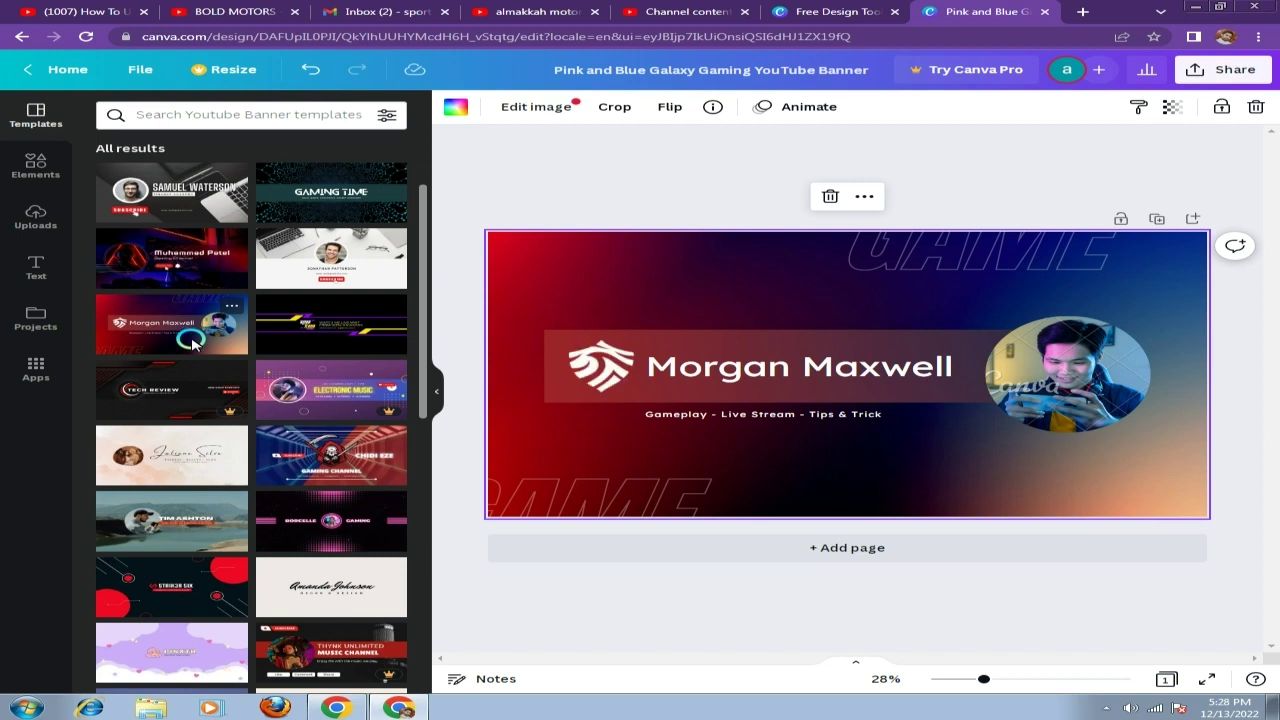
{"action": "double_click", "coordinate": [930, 366]}
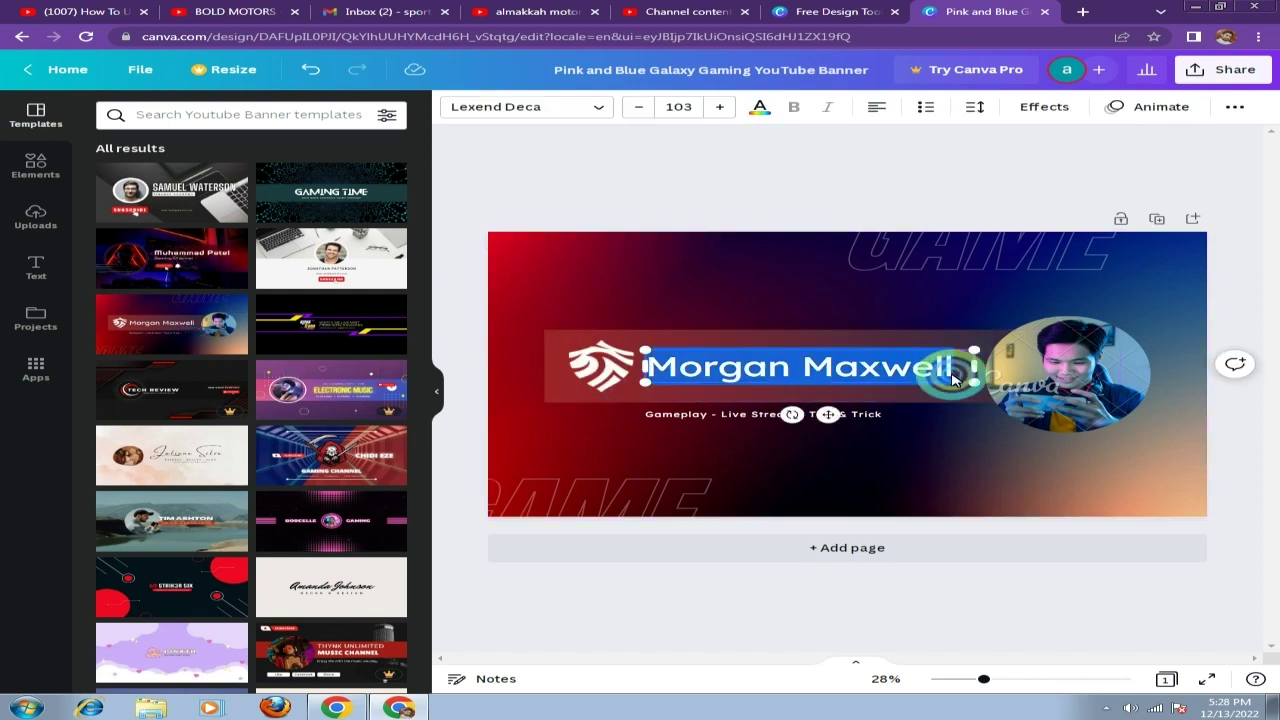
{"action": "type", "text": "Al Makkah Mot"}
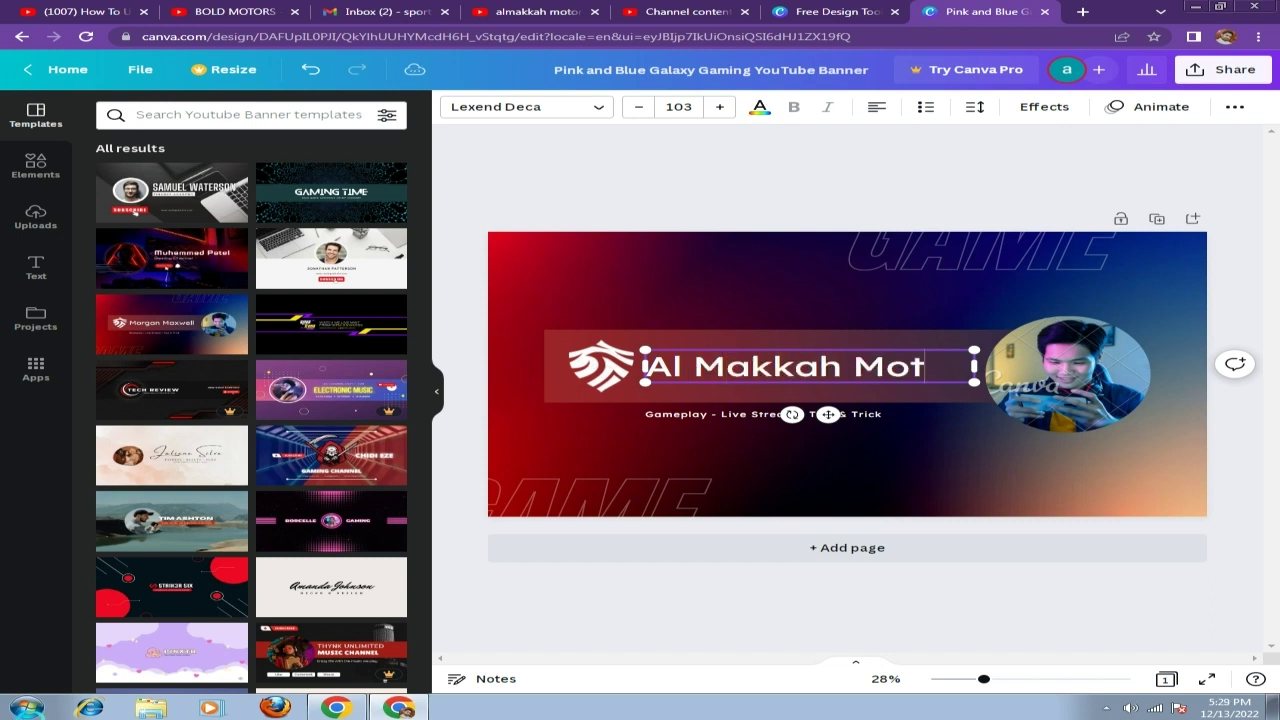
{"action": "type", "text": "ors"}
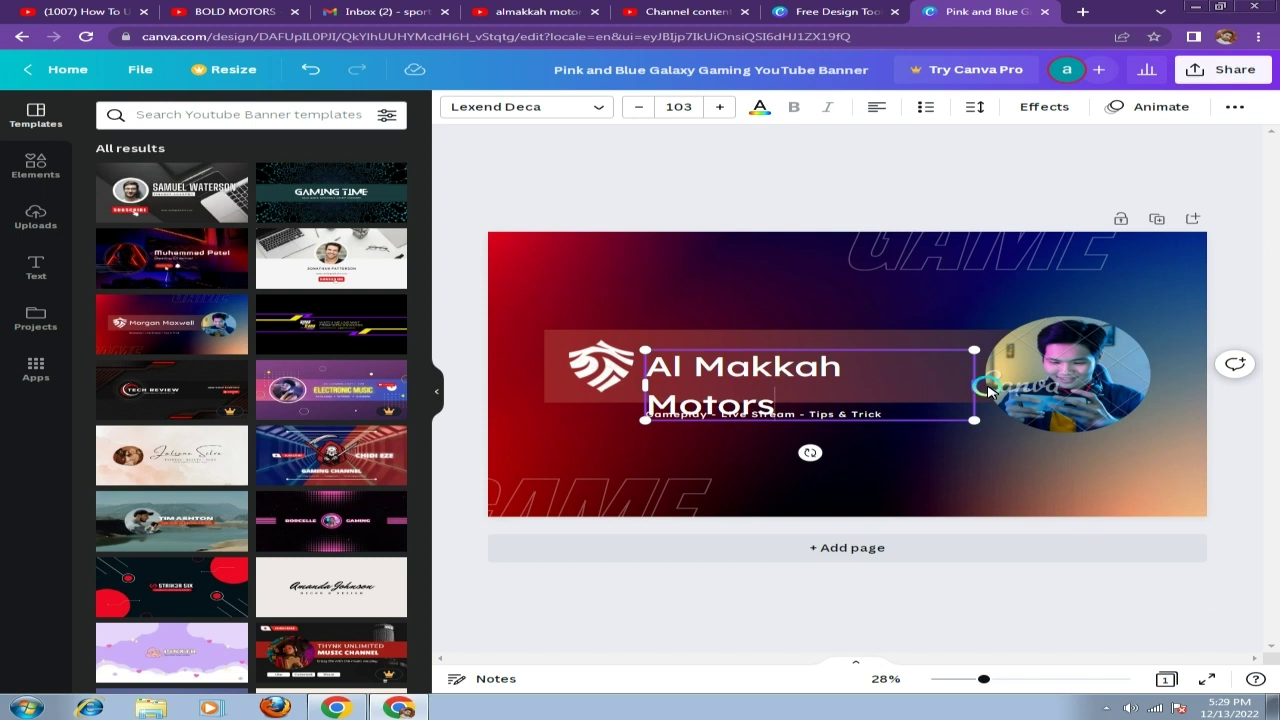
{"action": "left_click_drag", "start_coordinate": [987, 391], "coordinate": [990, 386]}
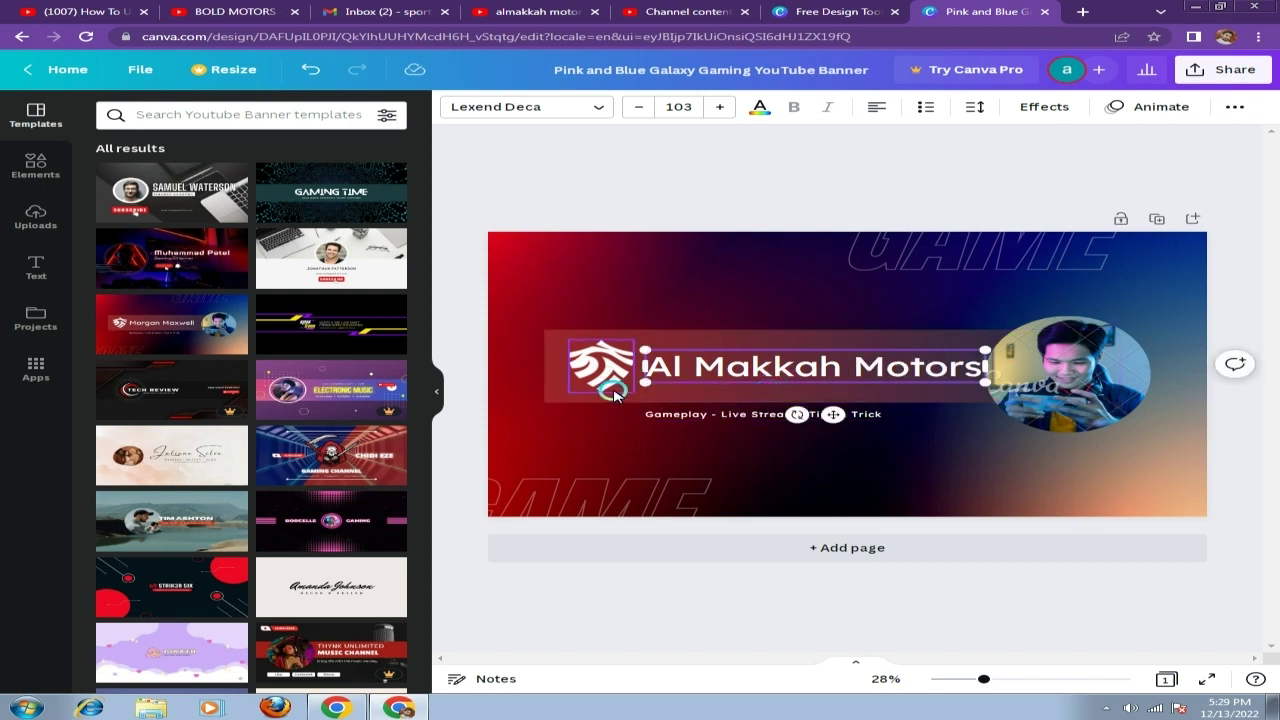
Delete the circular sample portrait photo from the right of the banner.
{"action": "left_click", "coordinate": [1085, 371]}
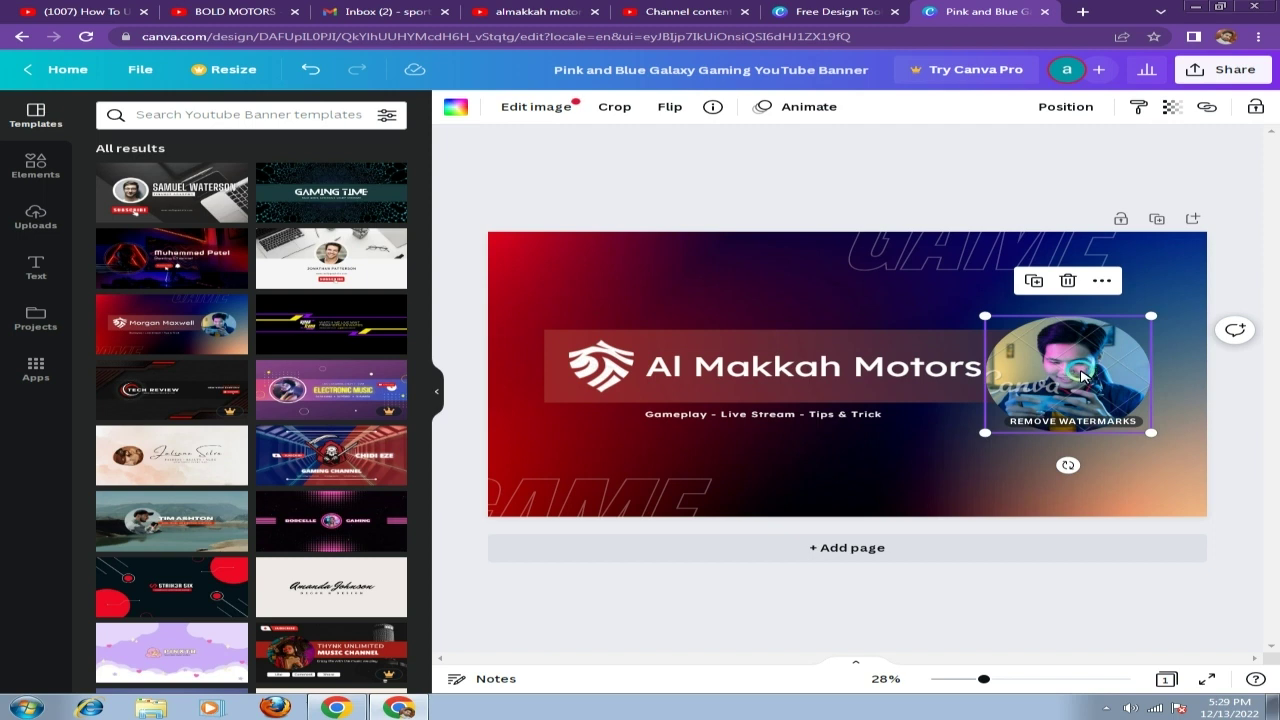
{"action": "right_click", "coordinate": [1083, 374]}
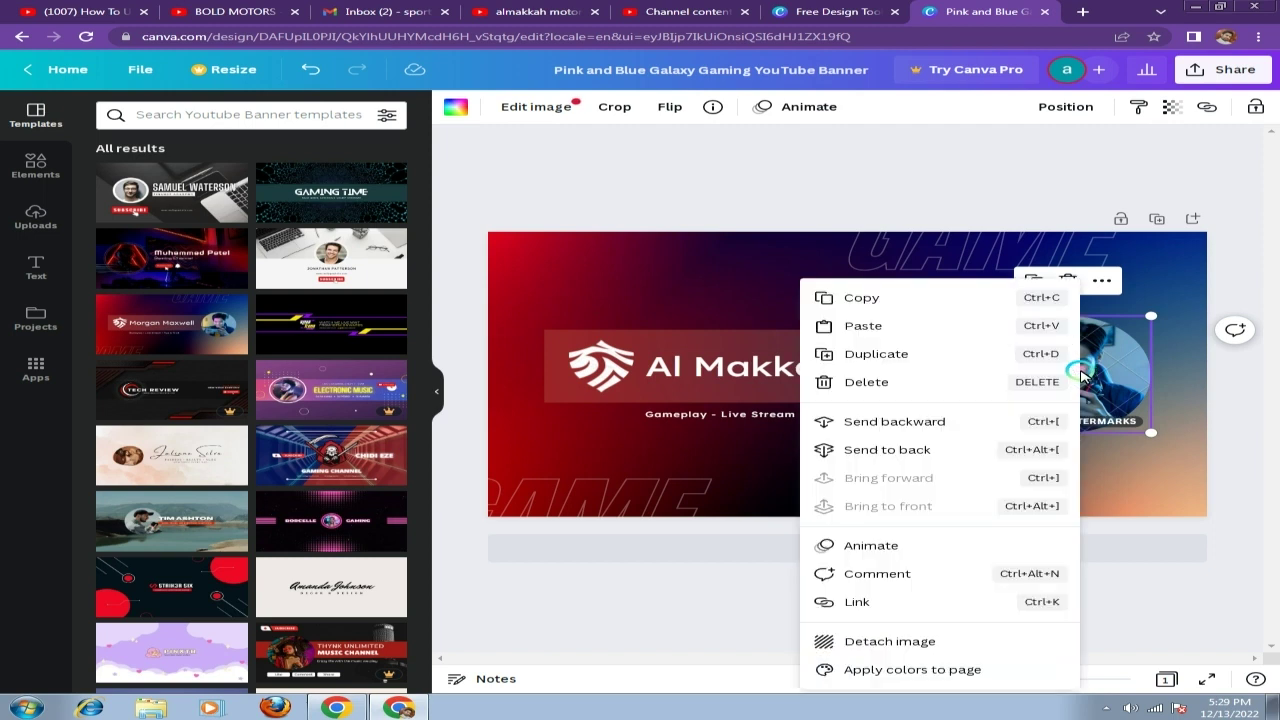
{"action": "left_click", "coordinate": [1080, 374]}
{"action": "left_click_drag", "start_coordinate": [1063, 380], "coordinate": [1033, 396]}
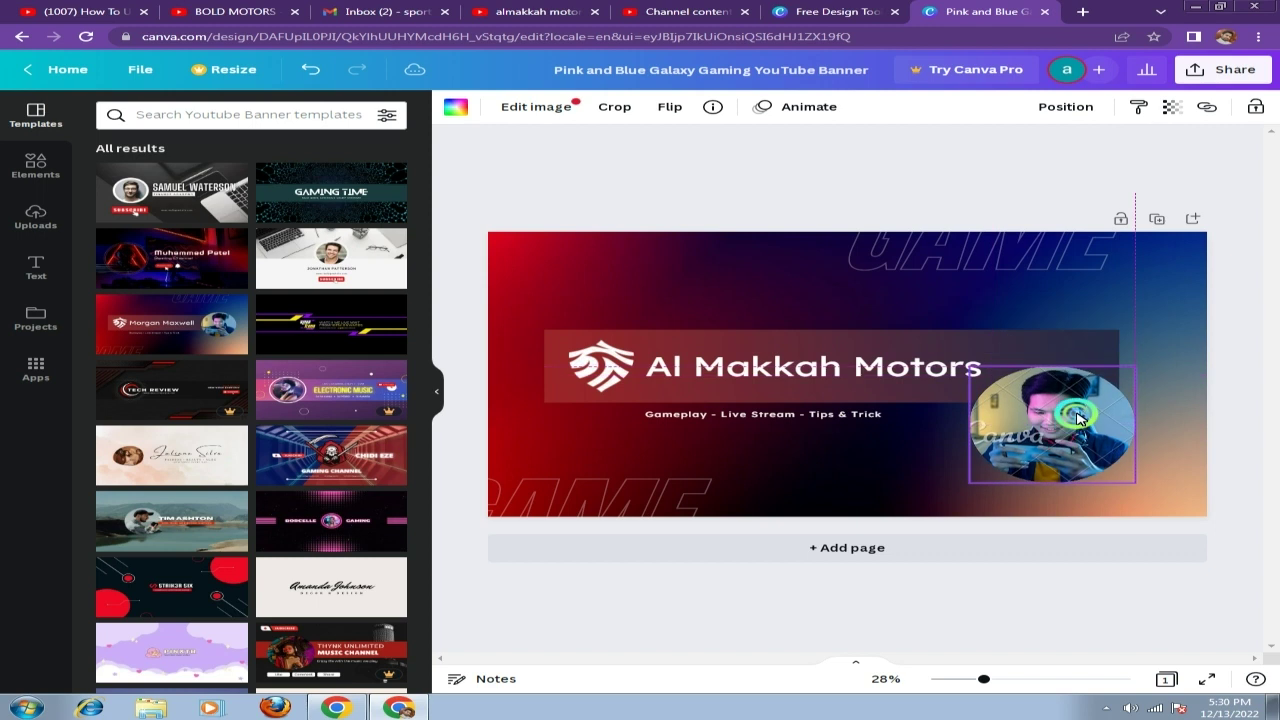
{"action": "left_click", "coordinate": [1055, 290]}
{"action": "left_click", "coordinate": [1063, 258]}
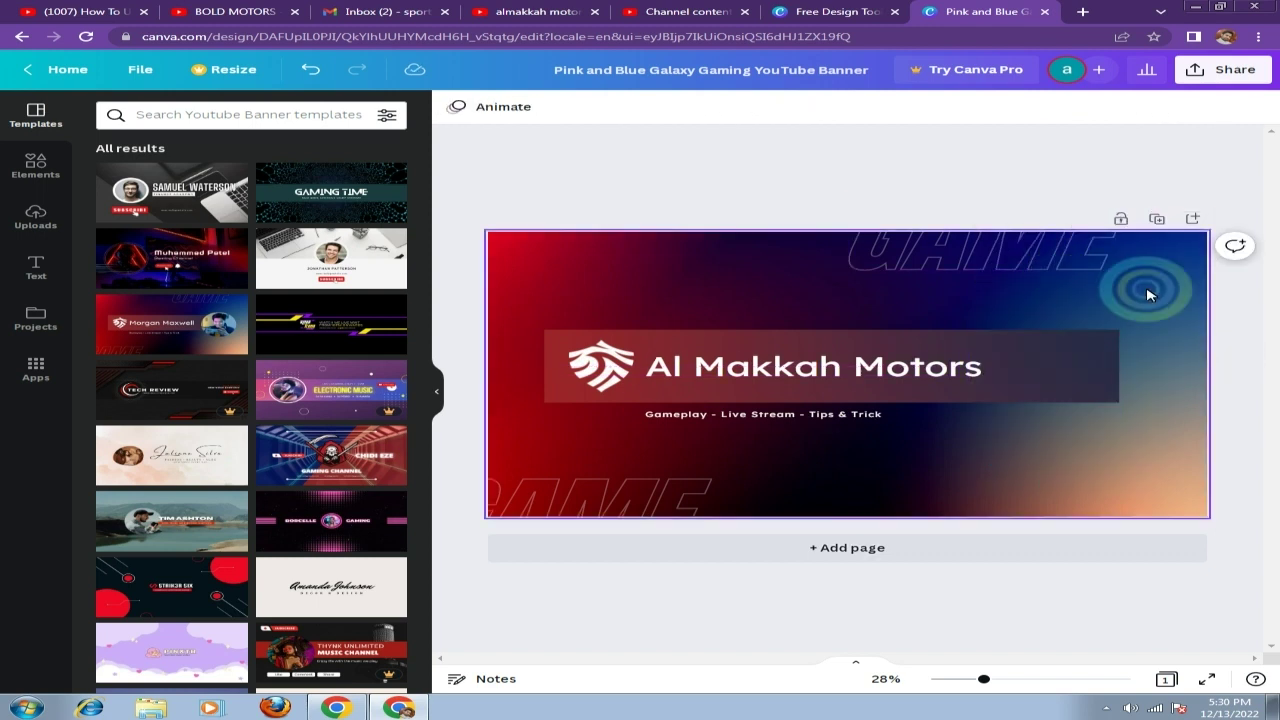
Enlarge the Al Makkah Motors title to size 138 and nudge it slightly lower.
{"action": "left_click", "coordinate": [986, 366]}
{"action": "mouse_move", "coordinate": [986, 367]}
{"action": "left_mouse_down"}
{"action": "mouse_move", "coordinate": [1075, 366]}
{"action": "mouse_move", "coordinate": [1203, 230]}
{"action": "left_mouse_up"}
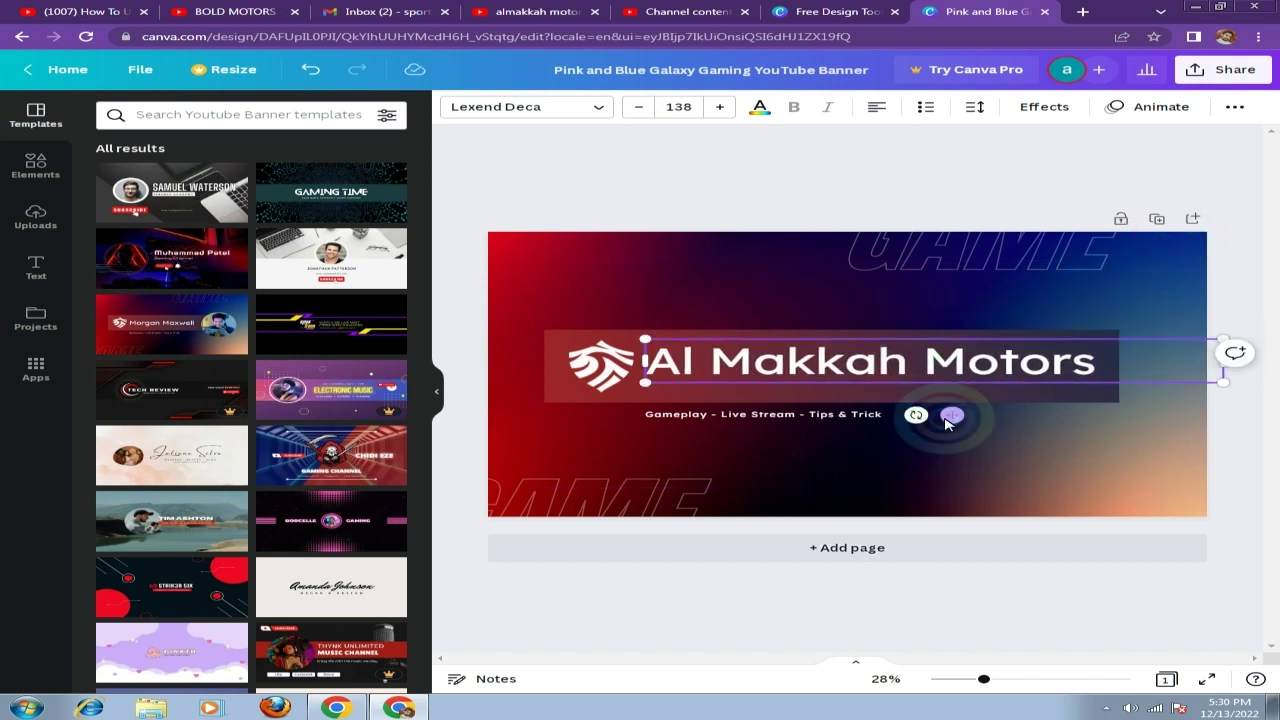
{"action": "left_click_drag", "start_coordinate": [945, 417], "coordinate": [953, 425]}
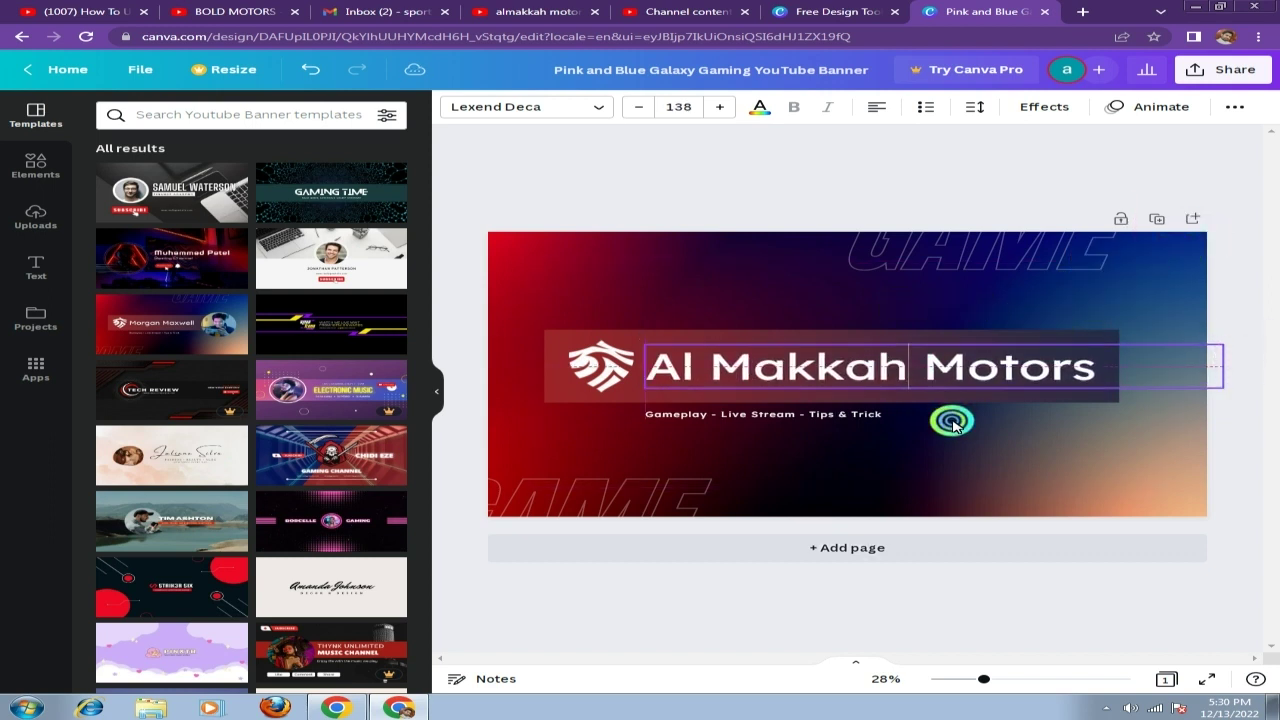
{"action": "left_click", "coordinate": [600, 381]}
Delete the logo and move the Al Makkah Motors title further left in its box.
{"action": "key", "text": "Delete"}
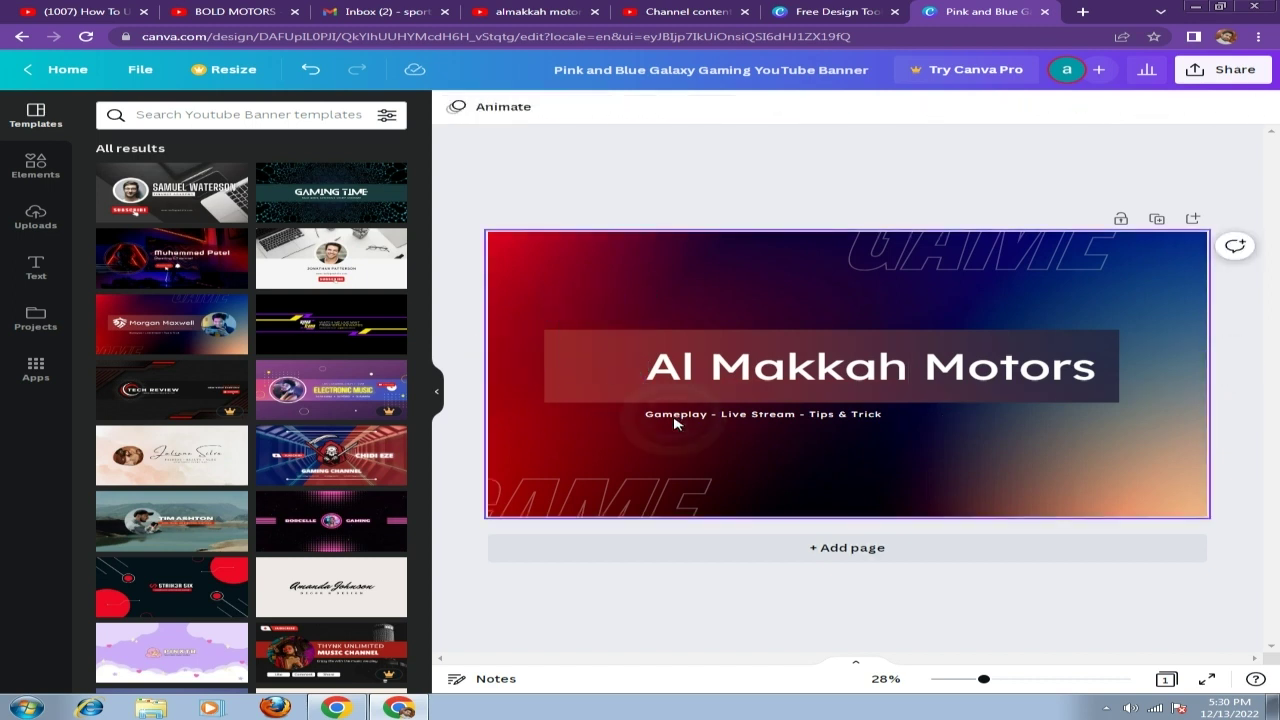
{"action": "left_click", "coordinate": [795, 362]}
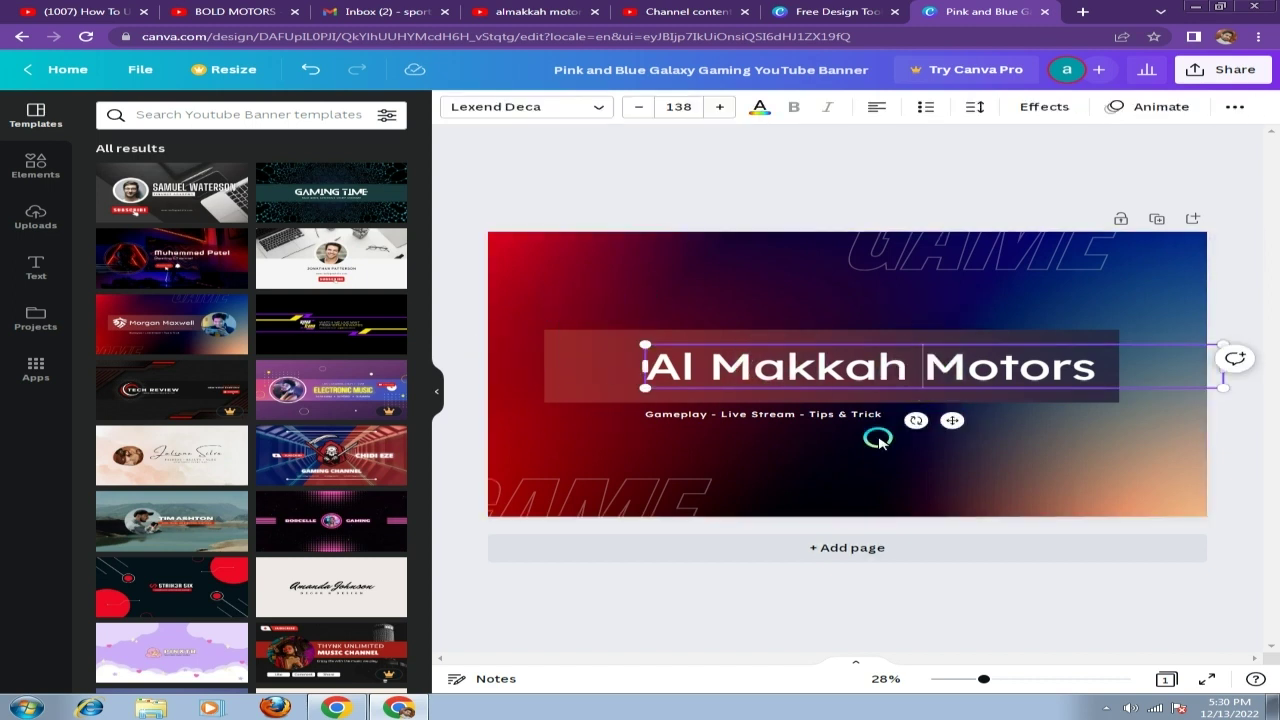
{"action": "left_click", "coordinate": [980, 460]}
{"action": "left_click", "coordinate": [975, 370]}
{"action": "left_click_drag", "start_coordinate": [975, 370], "coordinate": [927, 372]}
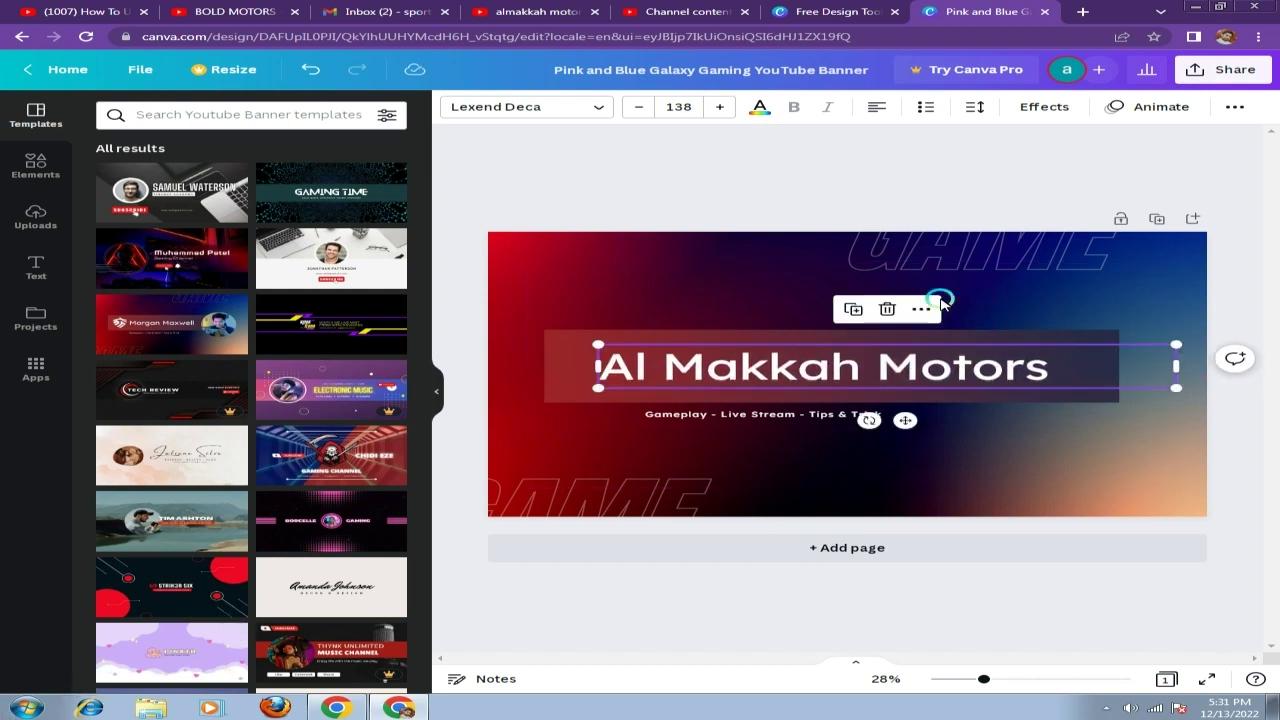
Push the top-right GAME graphic right and nudge the bottom-left GAME graphic down.
{"action": "left_click", "coordinate": [993, 256]}
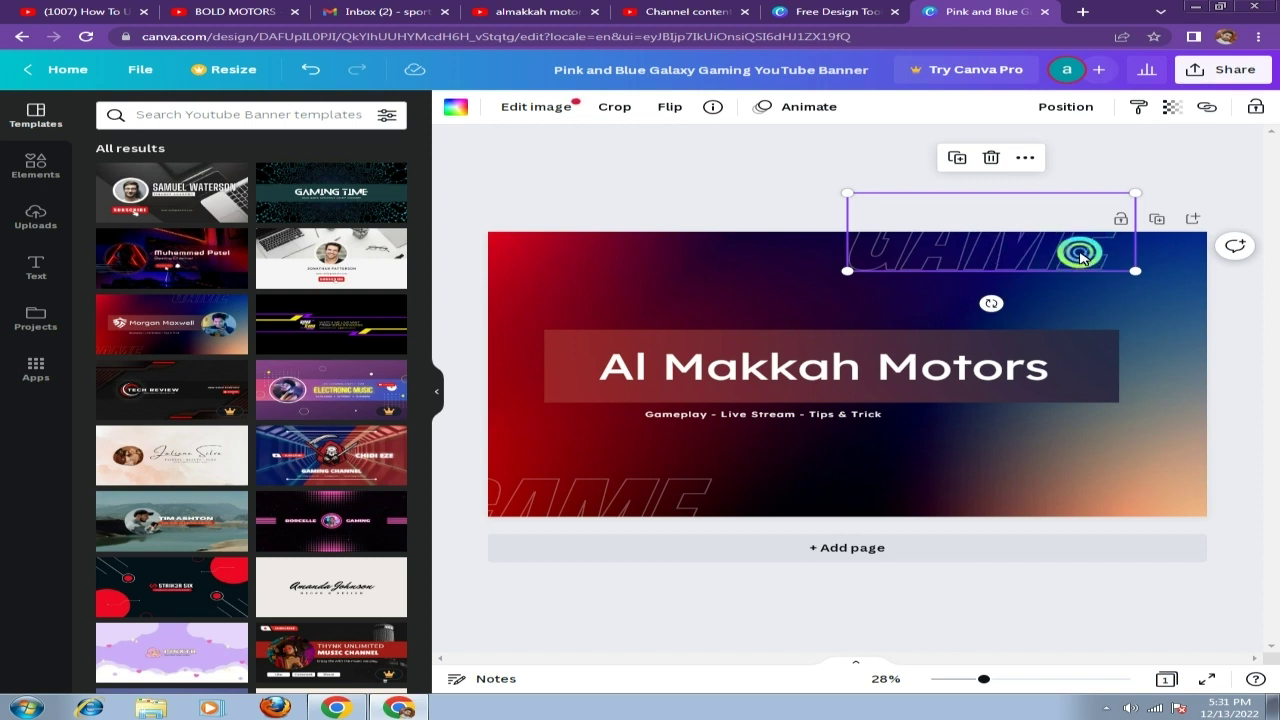
{"action": "mouse_move", "coordinate": [1080, 250]}
{"action": "left_mouse_down"}
{"action": "mouse_move", "coordinate": [1098, 258]}
{"action": "mouse_move", "coordinate": [1108, 234]}
{"action": "left_mouse_up"}
{"action": "left_click_drag", "start_coordinate": [631, 500], "coordinate": [630, 515]}
{"action": "left_click", "coordinate": [763, 416]}
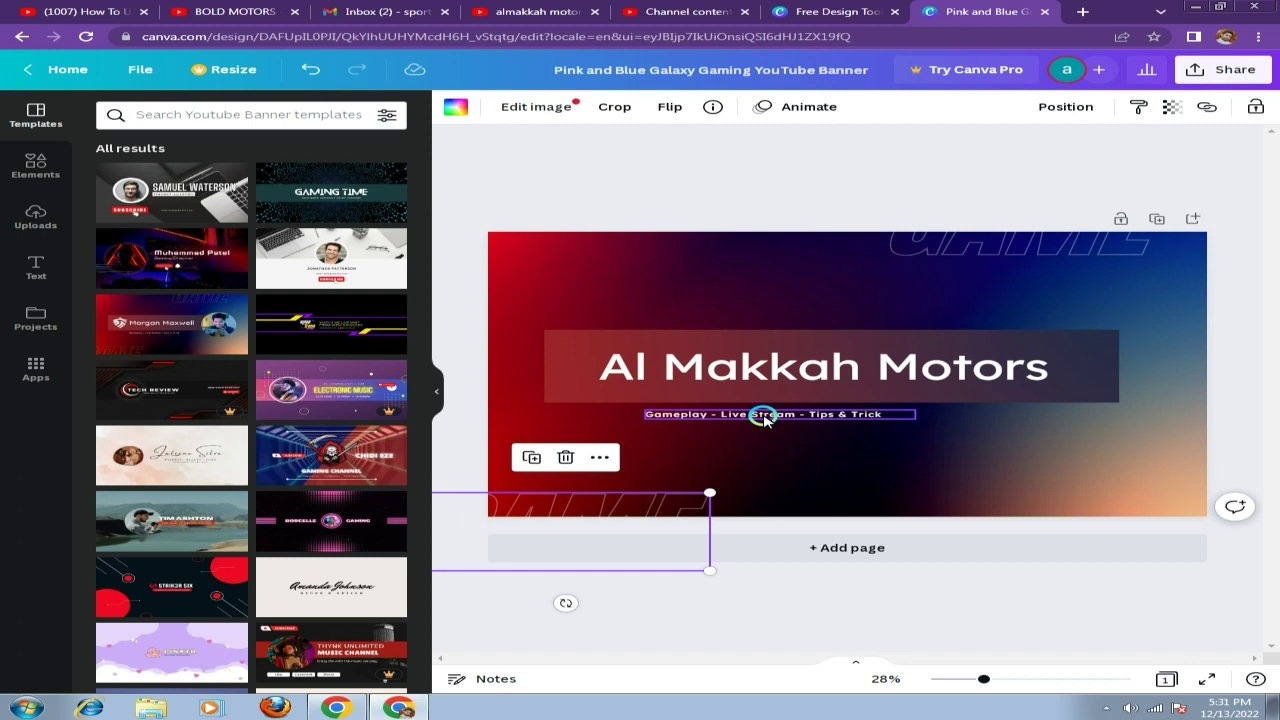
Replace the subtitle with 'Cars, Motorbike and Tractor sale purchase'.
{"action": "double_click", "coordinate": [889, 412]}
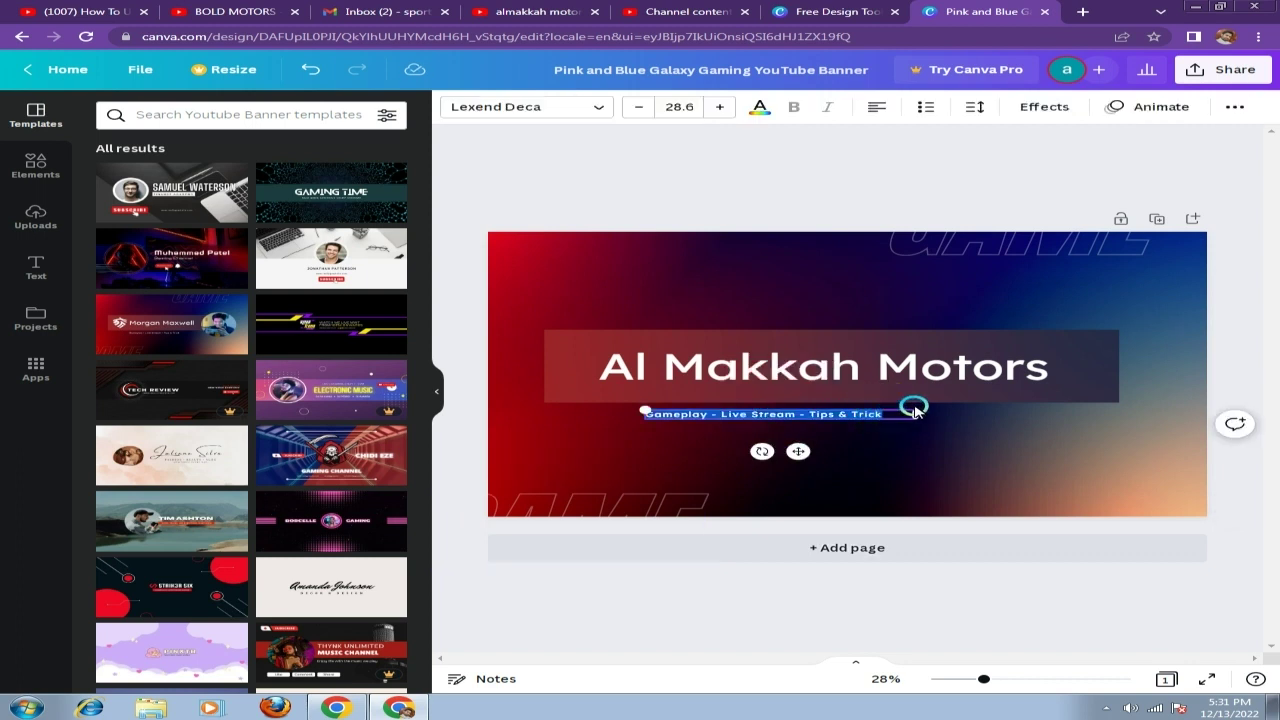
{"action": "key", "text": "BackSpace"}
{"action": "type", "text": "r, Motor"}
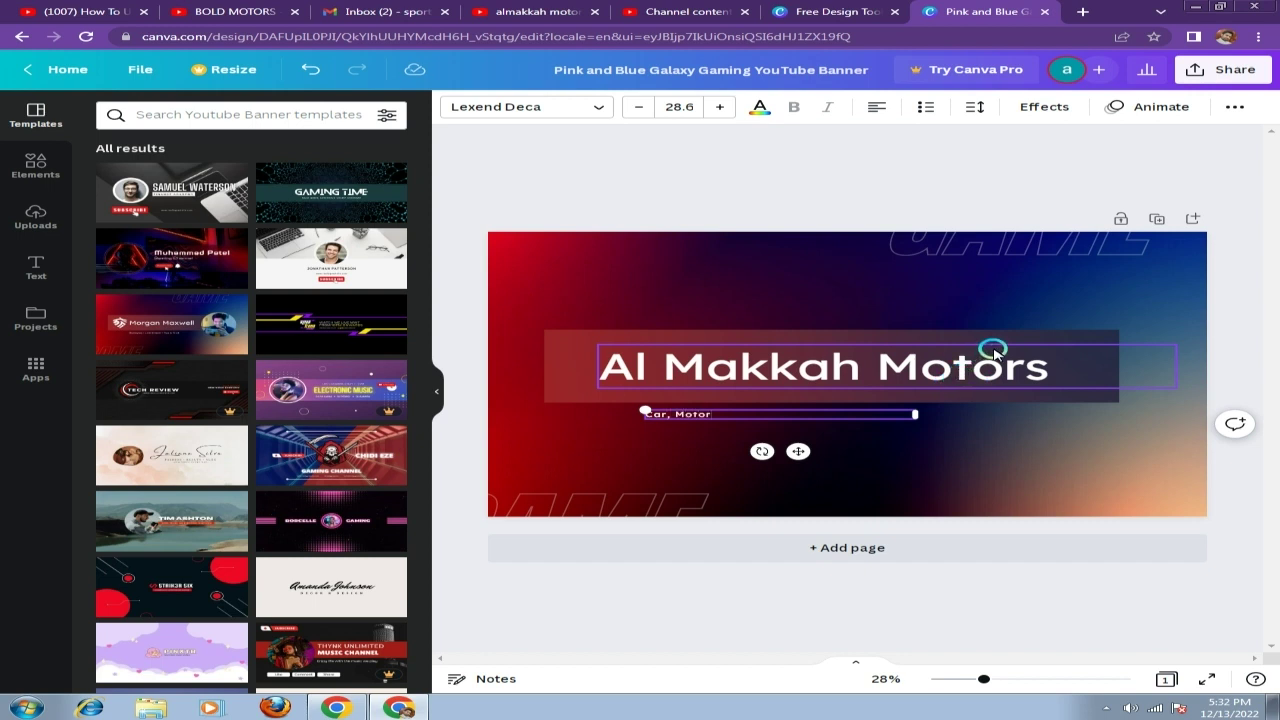
{"action": "type", "text": "bike and Tractor"}
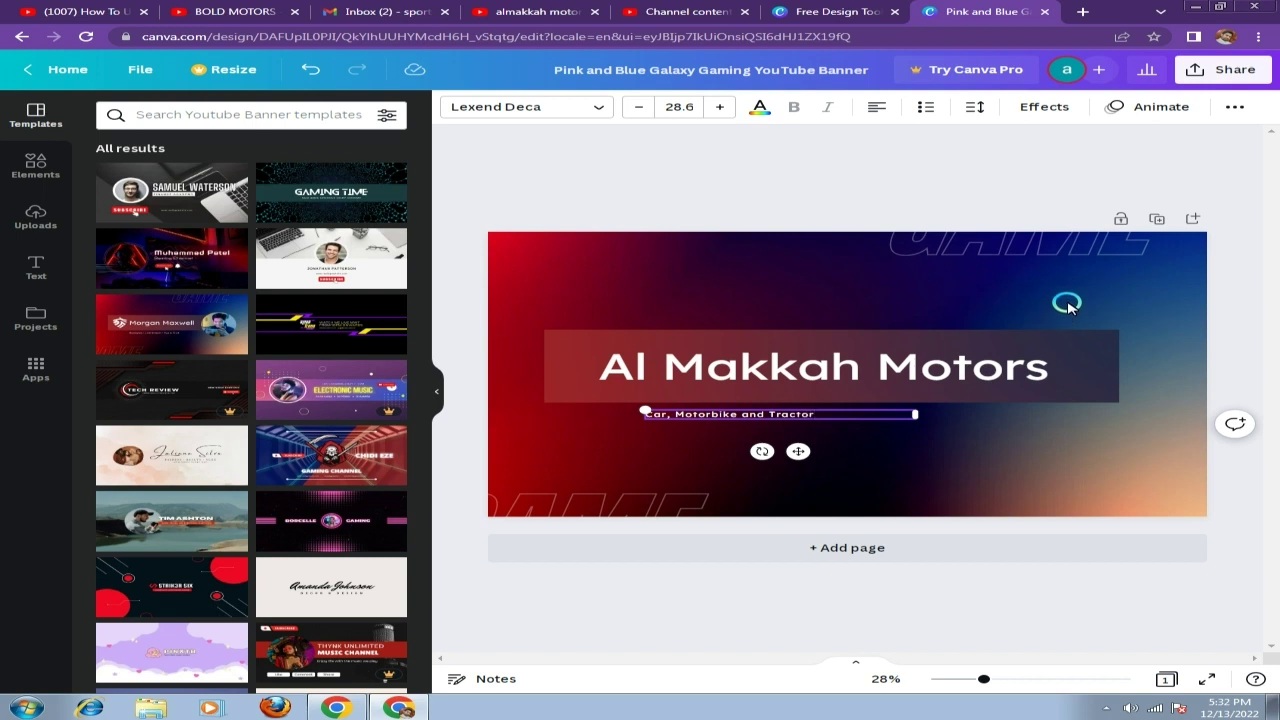
{"action": "type", "text": "s"}
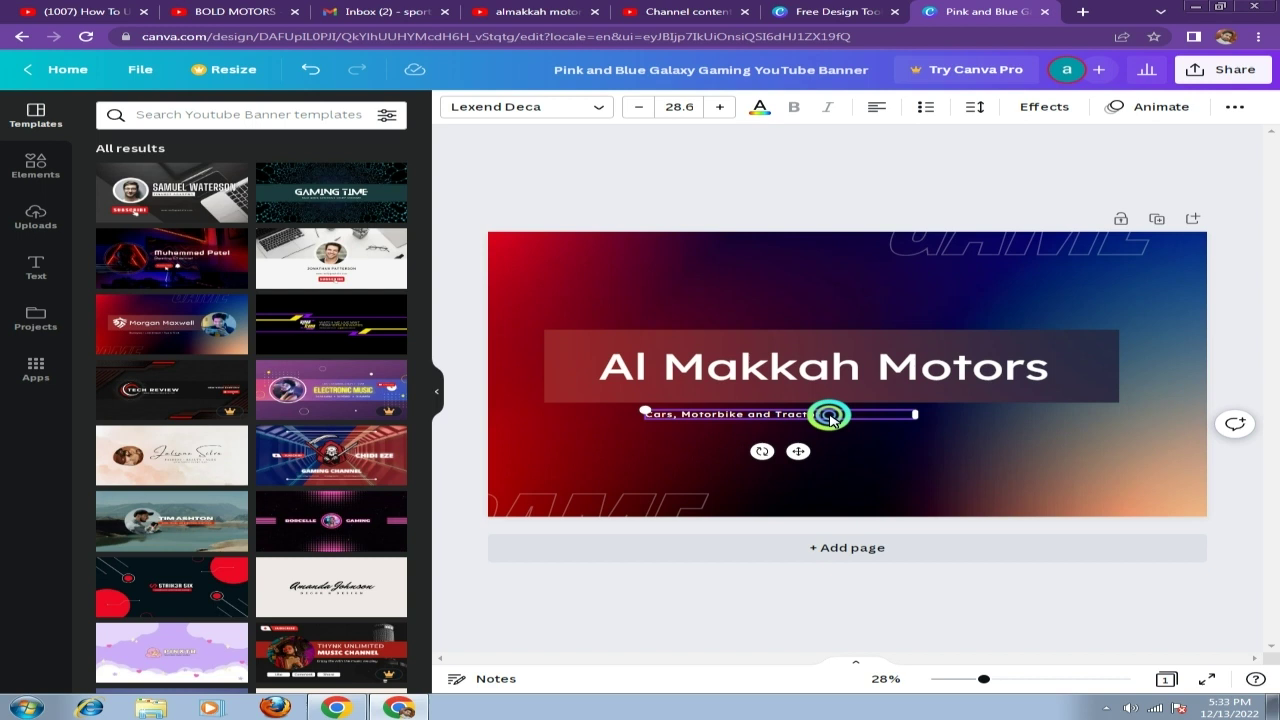
{"action": "type", "text": " rev"}
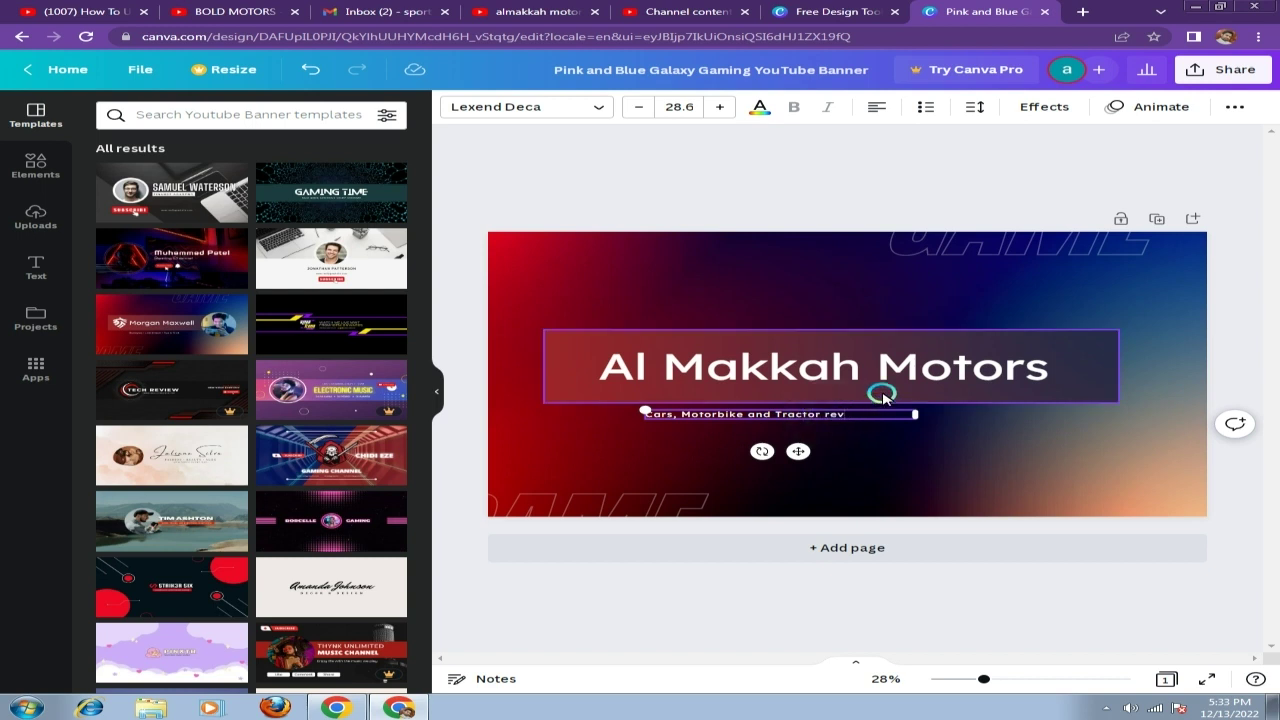
{"action": "type", "text": "iw"}
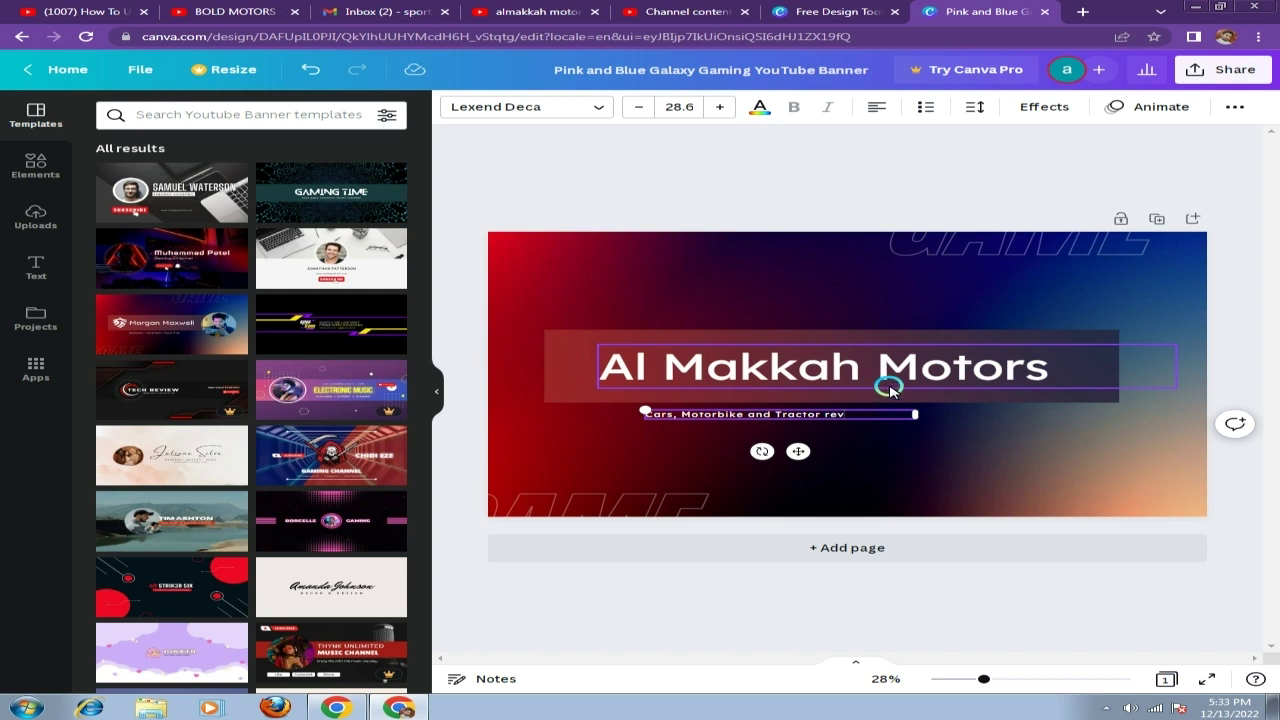
{"action": "key", "text": "BackSpace"}
{"action": "type", "text": "ivew"}
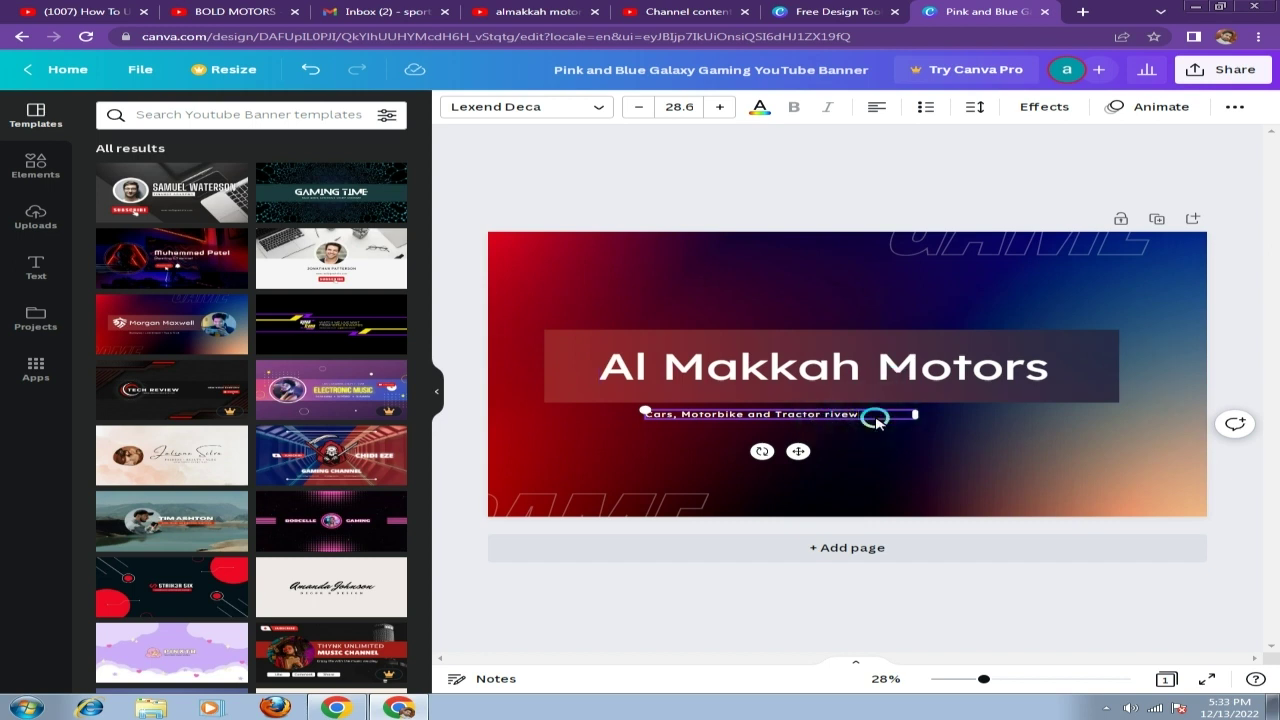
{"action": "type", "text": "ale purchas"}
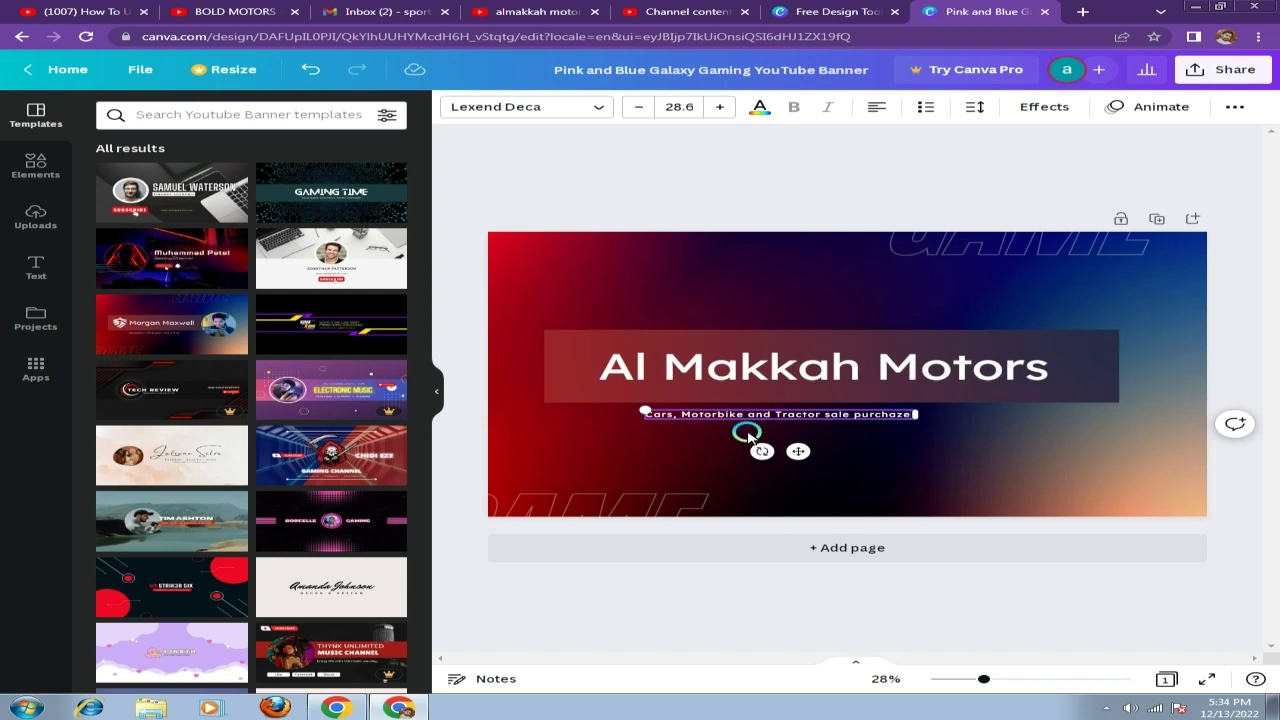
Go to the YouTube channel tab and start a Google search there.
{"action": "left_click", "coordinate": [90, 11]}
{"action": "left_click", "coordinate": [300, 48]}
{"action": "type", "text": "google"}
{"action": "left_click", "coordinate": [171, 122]}
Search Google for 'free picture download' and scroll to the Unsplash, Pexels and Pixabay results.
{"action": "double_click", "coordinate": [305, 87]}
{"action": "type", "text": "pic"}
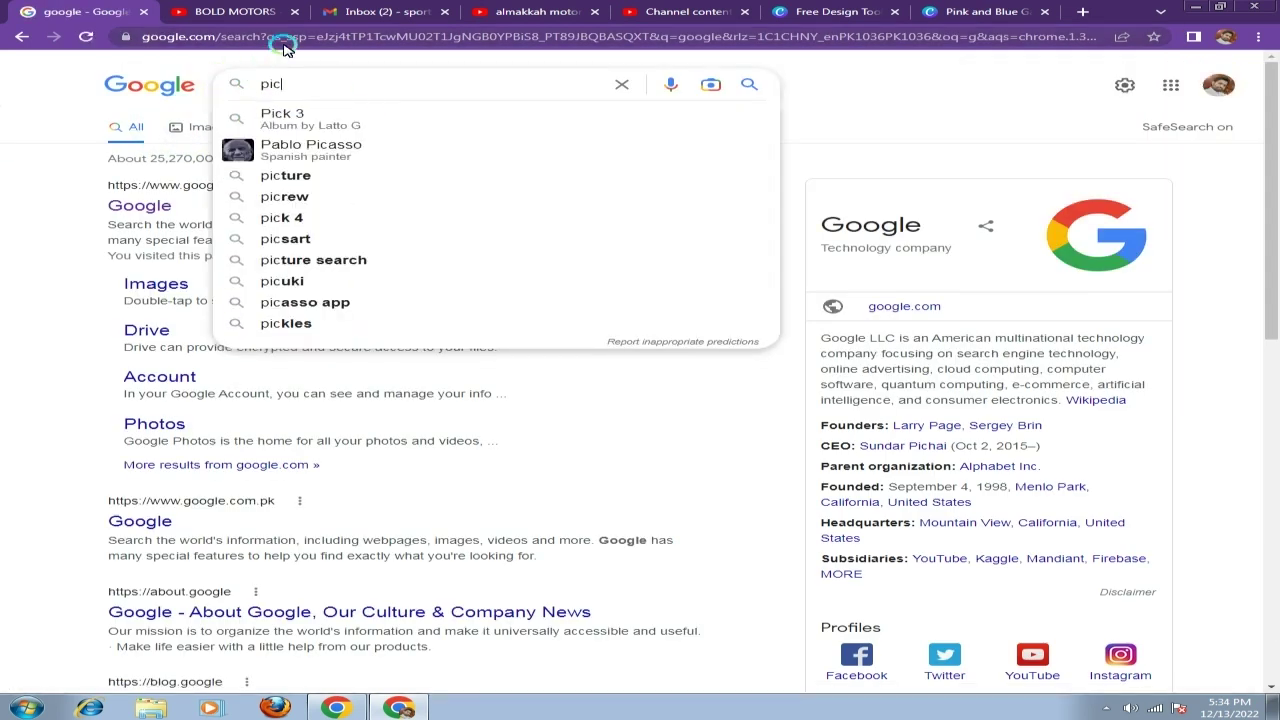
{"action": "type", "text": "a"}
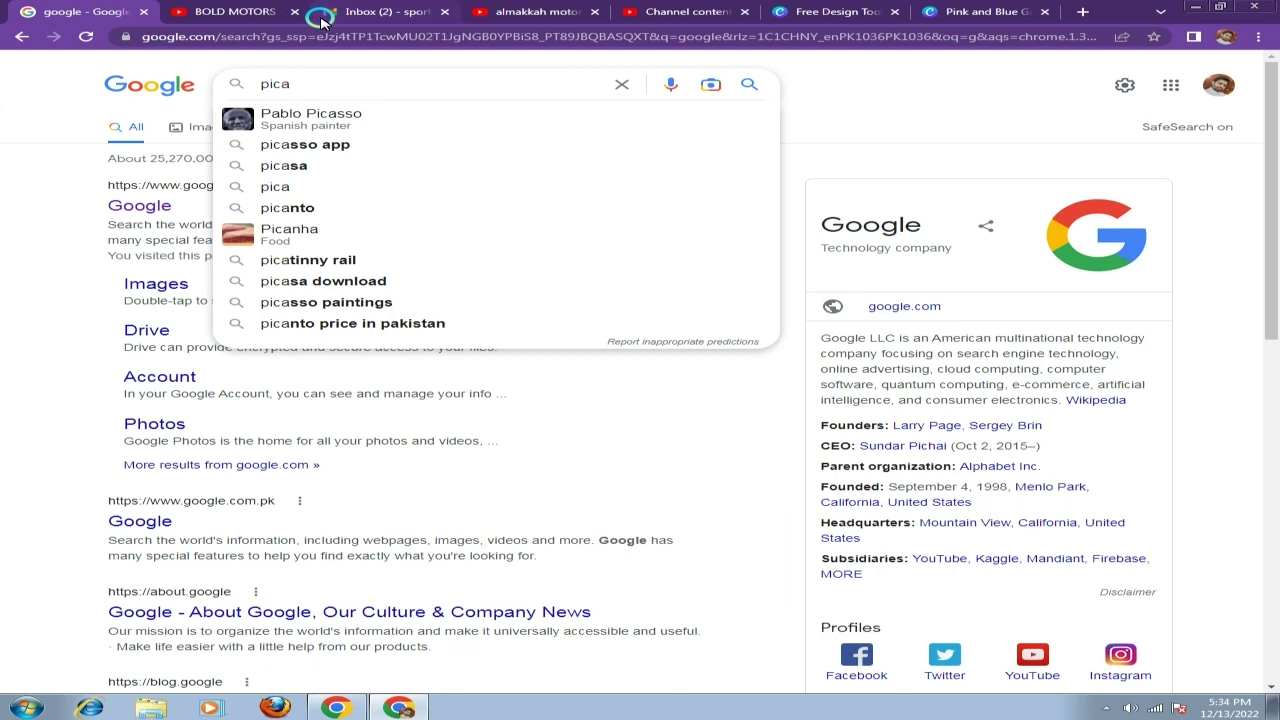
{"action": "key", "text": "BackSpace"}
{"action": "key", "text": "BackSpace"}
{"action": "key", "text": "BackSpace"}
{"action": "key", "text": "BackSpace"}
{"action": "type", "text": "free pic"}
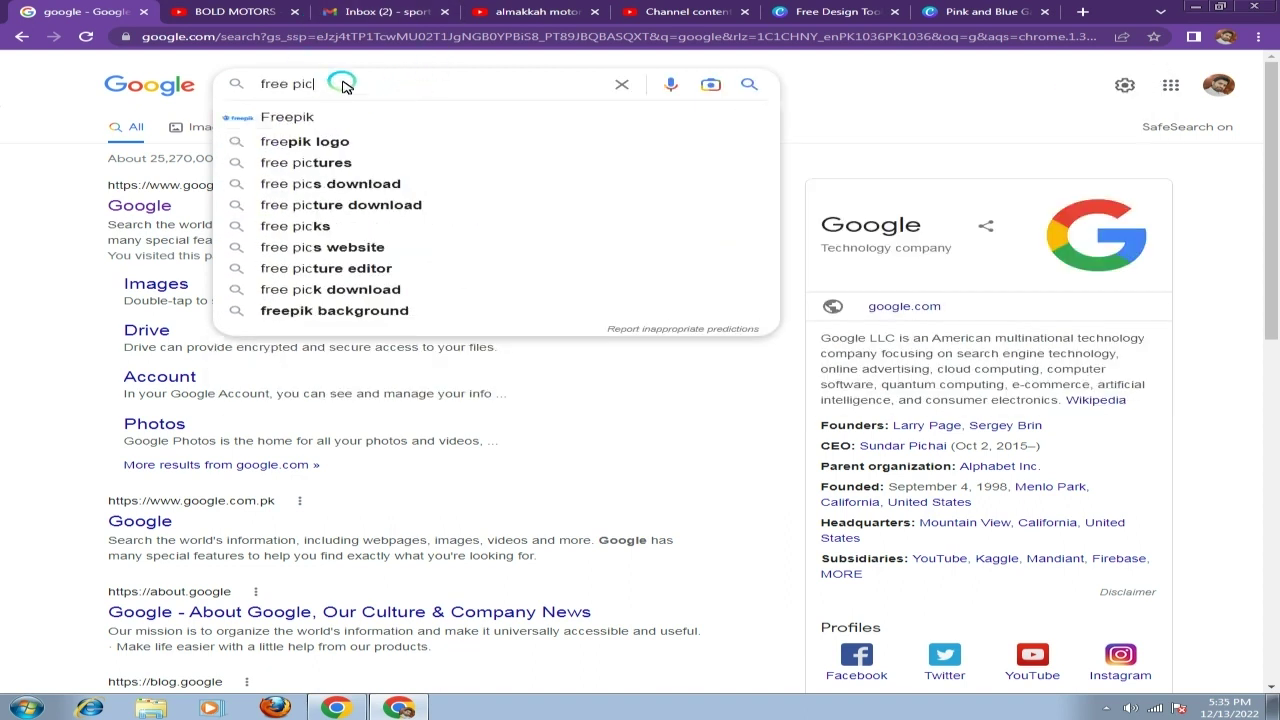
{"action": "left_click", "coordinate": [318, 205]}
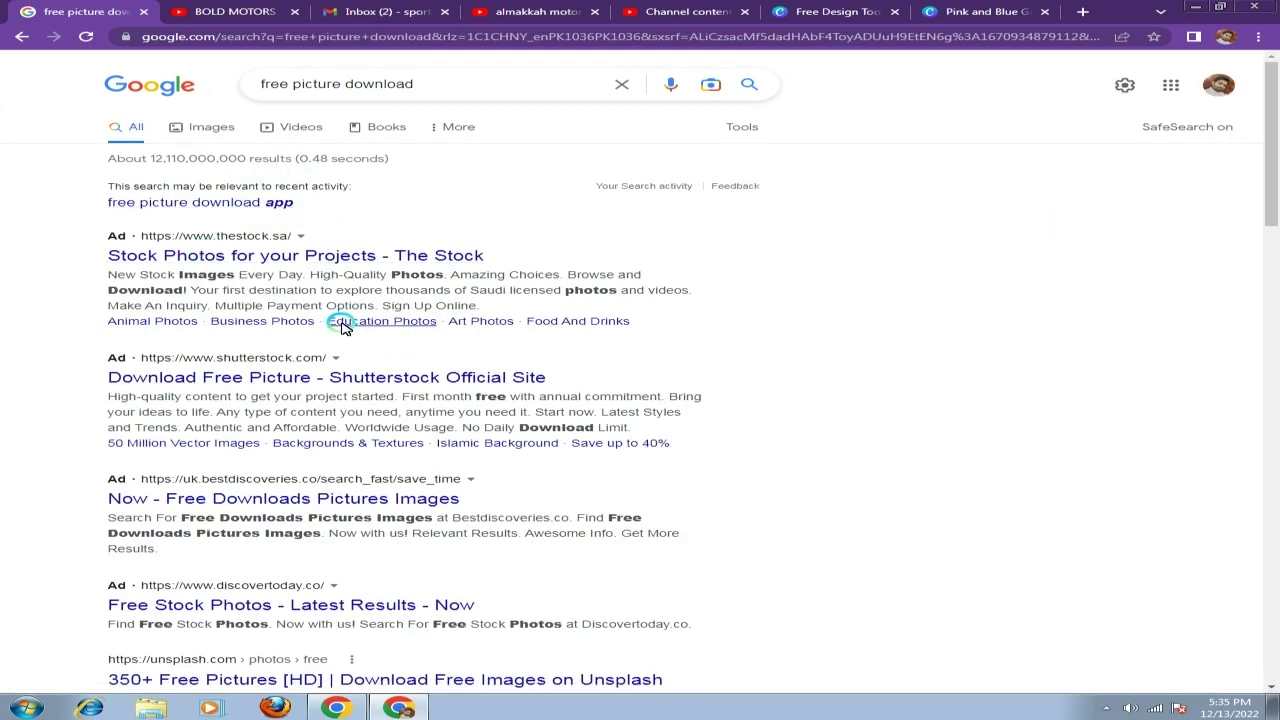
{"action": "scroll", "coordinate": [340, 313], "scroll_direction": "down", "scroll_amount": 1}
{"action": "scroll", "coordinate": [290, 315], "scroll_direction": "down", "scroll_amount": 1}
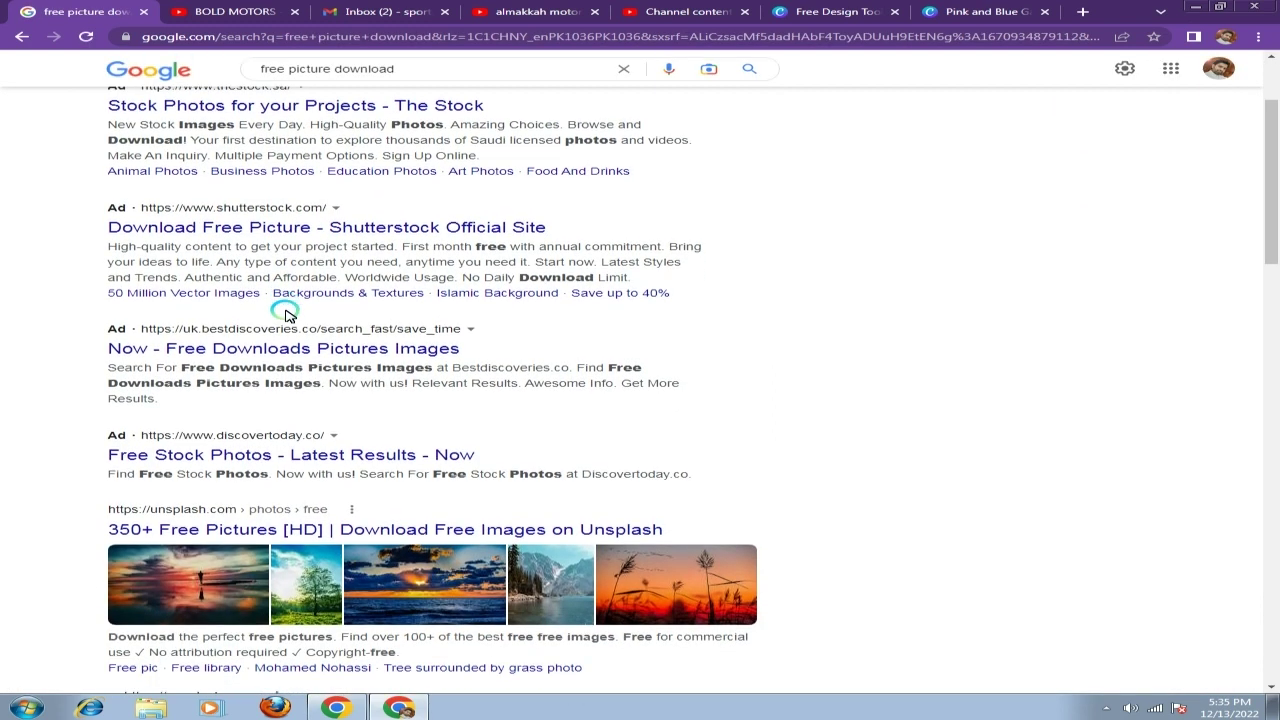
{"action": "scroll", "coordinate": [300, 318], "scroll_direction": "down", "scroll_amount": 5}
{"action": "scroll", "coordinate": [305, 320], "scroll_direction": "down", "scroll_amount": 1}
{"action": "scroll", "coordinate": [315, 327], "scroll_direction": "down", "scroll_amount": 1}
Search Pixabay for 'cars png' and open the yellow sports car image.
{"action": "left_click", "coordinate": [183, 410]}
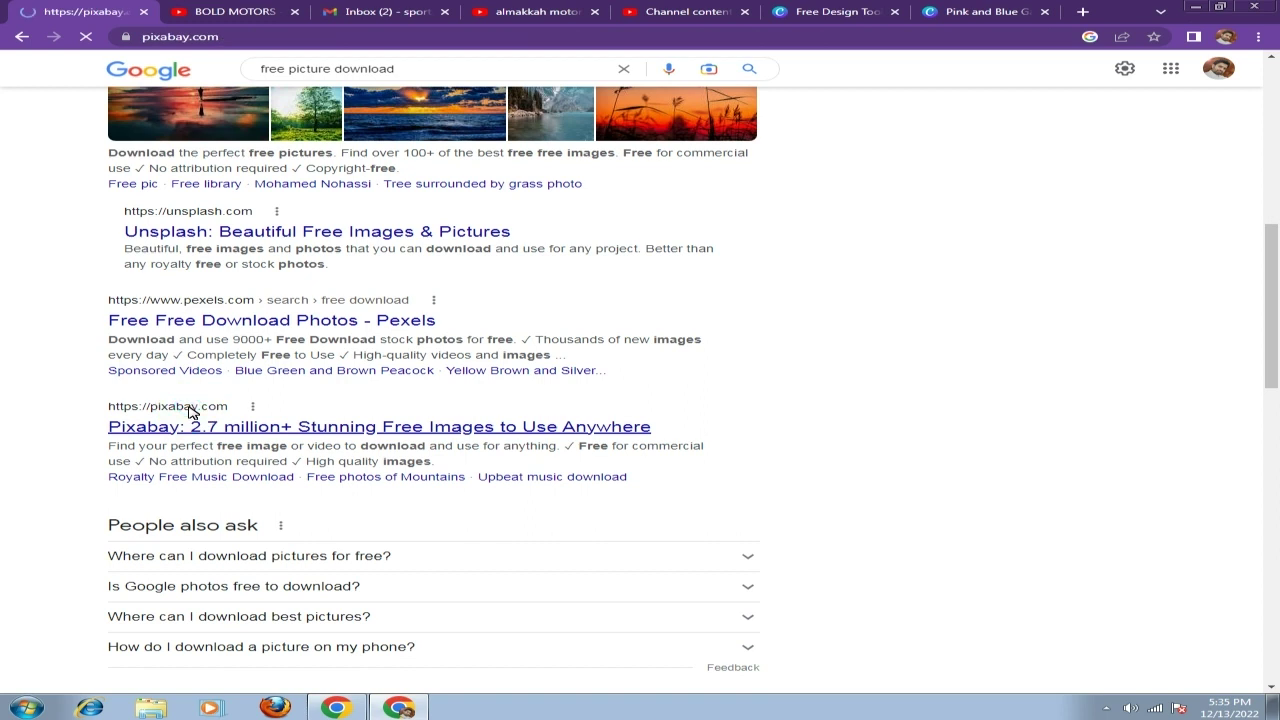
{"action": "type", "text": "ca"}
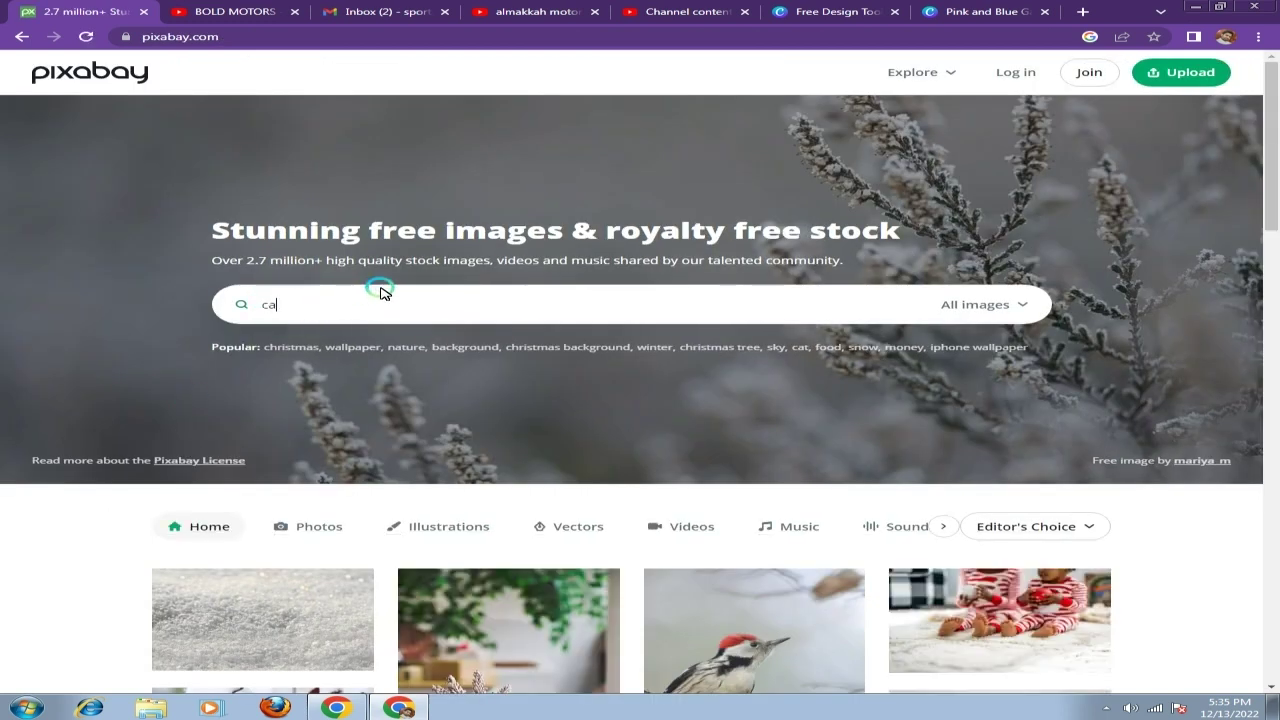
{"action": "type", "text": "rs png"}
{"action": "left_click", "coordinate": [241, 304]}
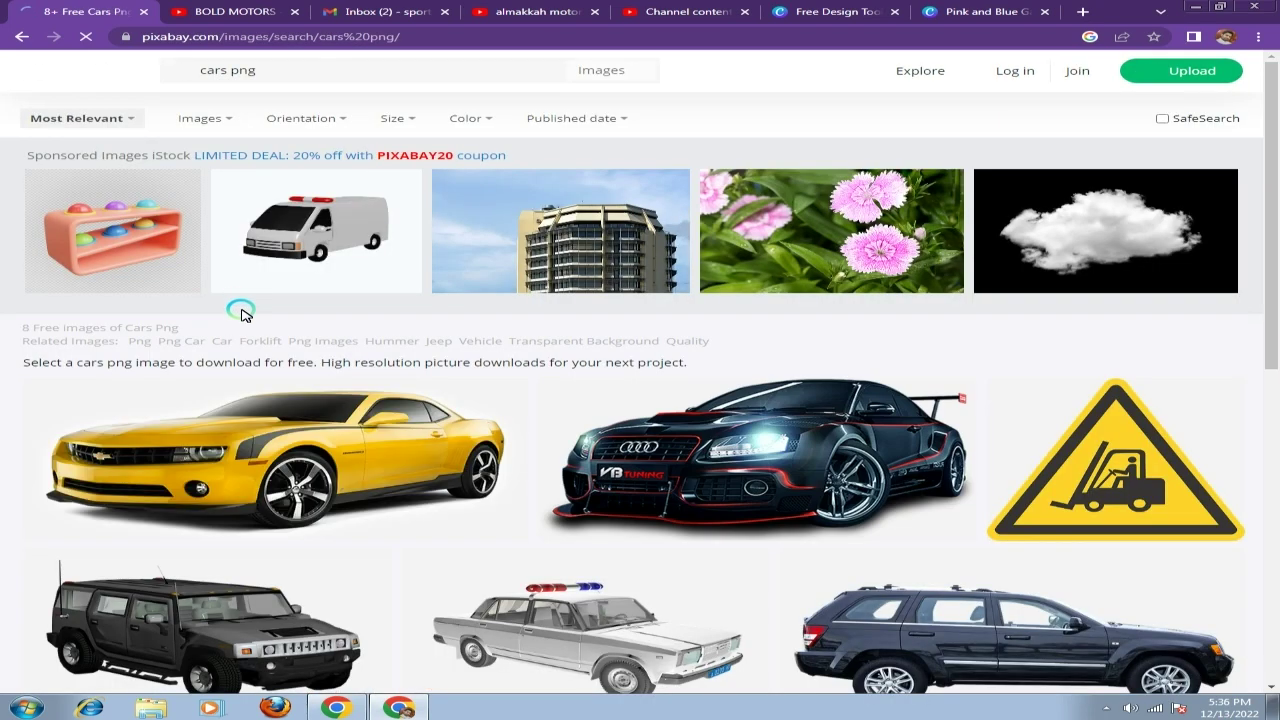
{"action": "scroll", "coordinate": [295, 310], "scroll_direction": "down", "scroll_amount": 3}
{"action": "scroll", "coordinate": [300, 300], "scroll_direction": "down", "scroll_amount": 3}
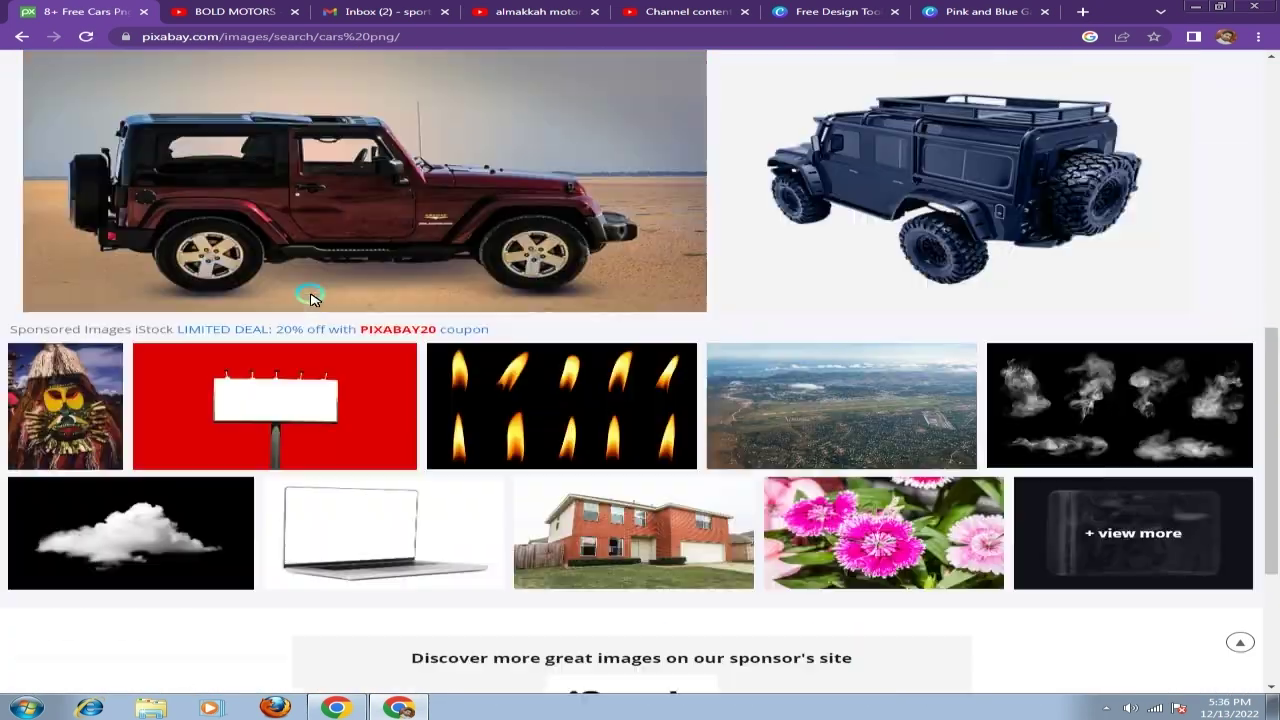
{"action": "scroll", "coordinate": [309, 294], "scroll_direction": "up", "scroll_amount": 6}
{"action": "left_click", "coordinate": [333, 390]}
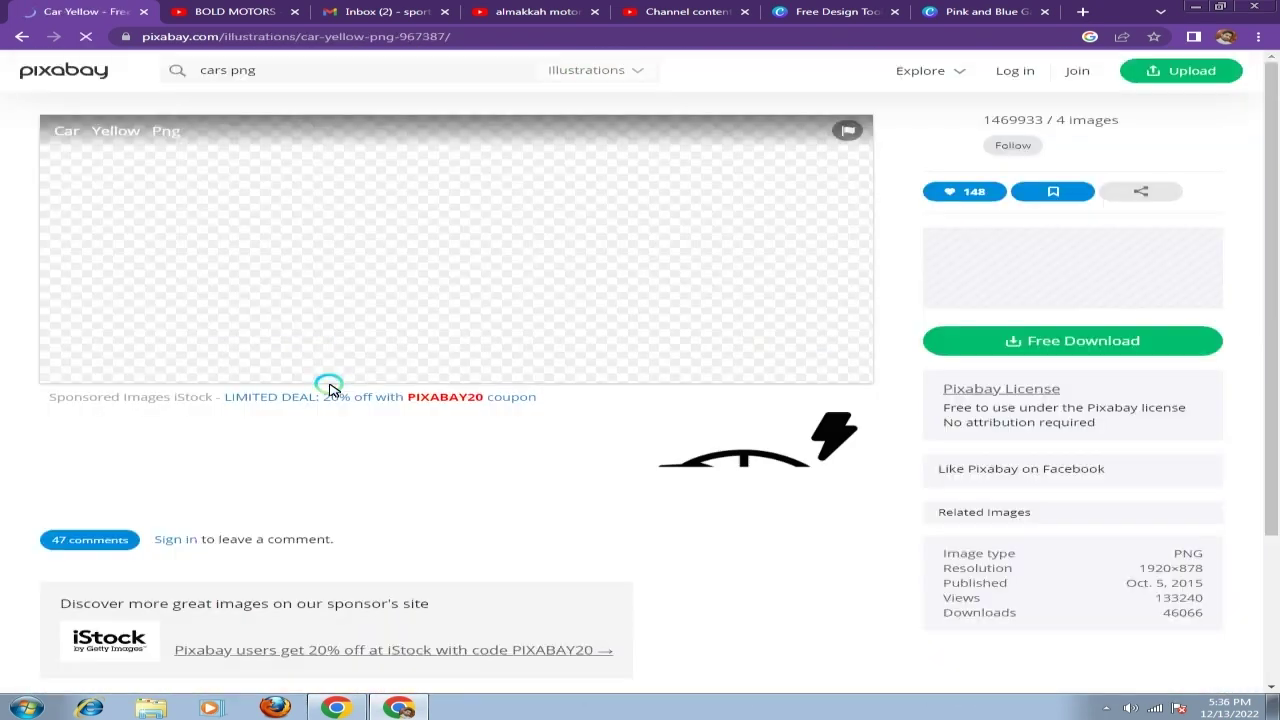
Download the car image at 1280×585, passing the traffic-light captcha.
{"action": "left_click", "coordinate": [1080, 343]}
{"action": "left_click", "coordinate": [1038, 452]}
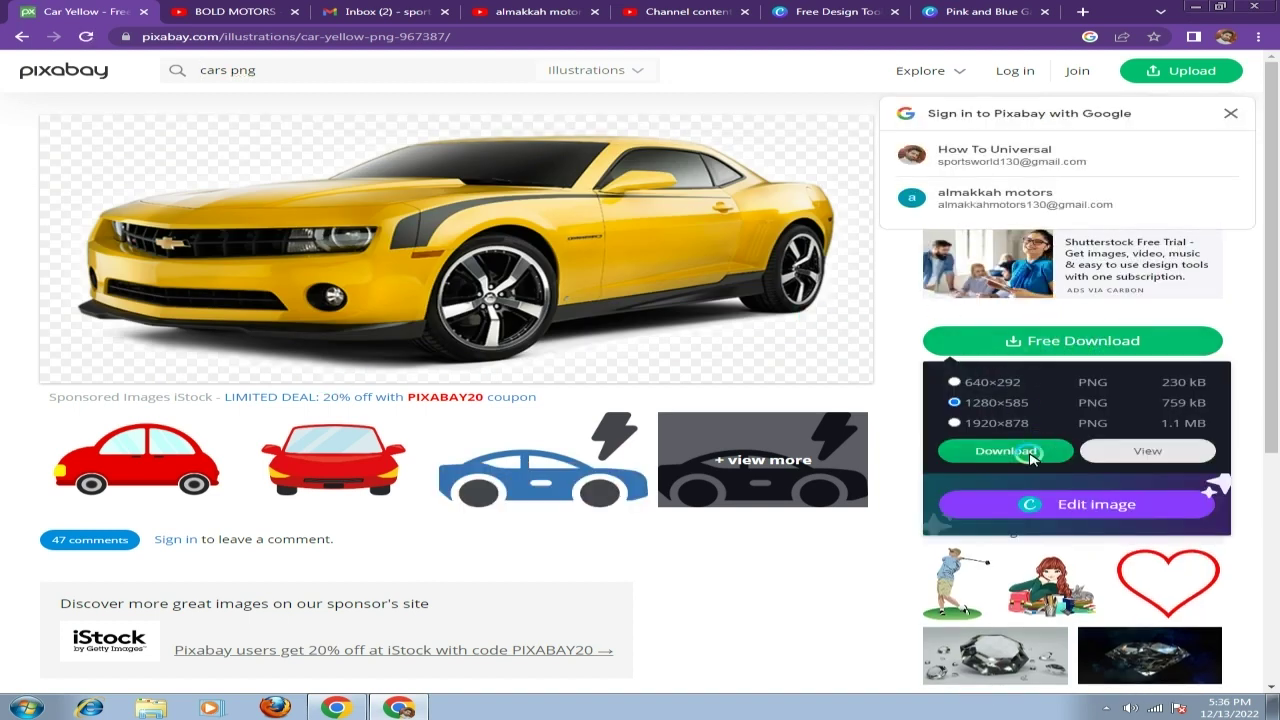
{"action": "left_click", "coordinate": [512, 390]}
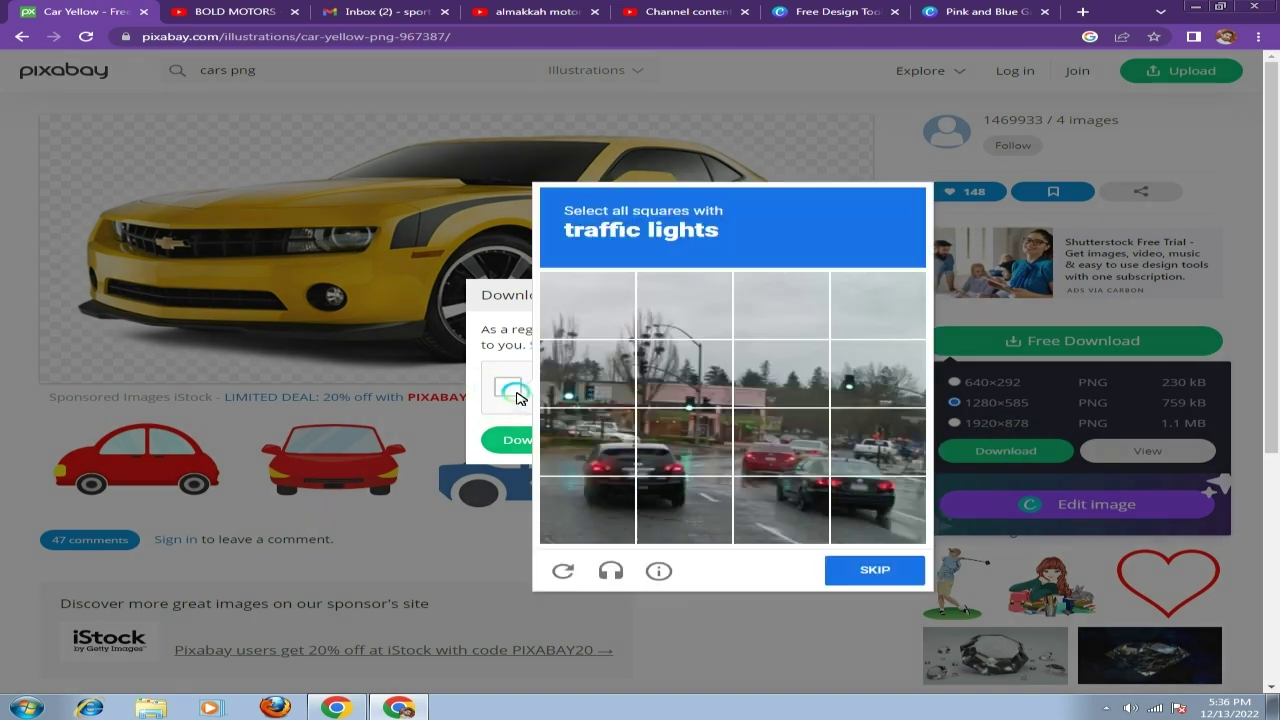
{"action": "left_click", "coordinate": [587, 374]}
{"action": "left_click", "coordinate": [676, 391]}
{"action": "left_click", "coordinate": [878, 378]}
{"action": "left_click", "coordinate": [876, 570]}
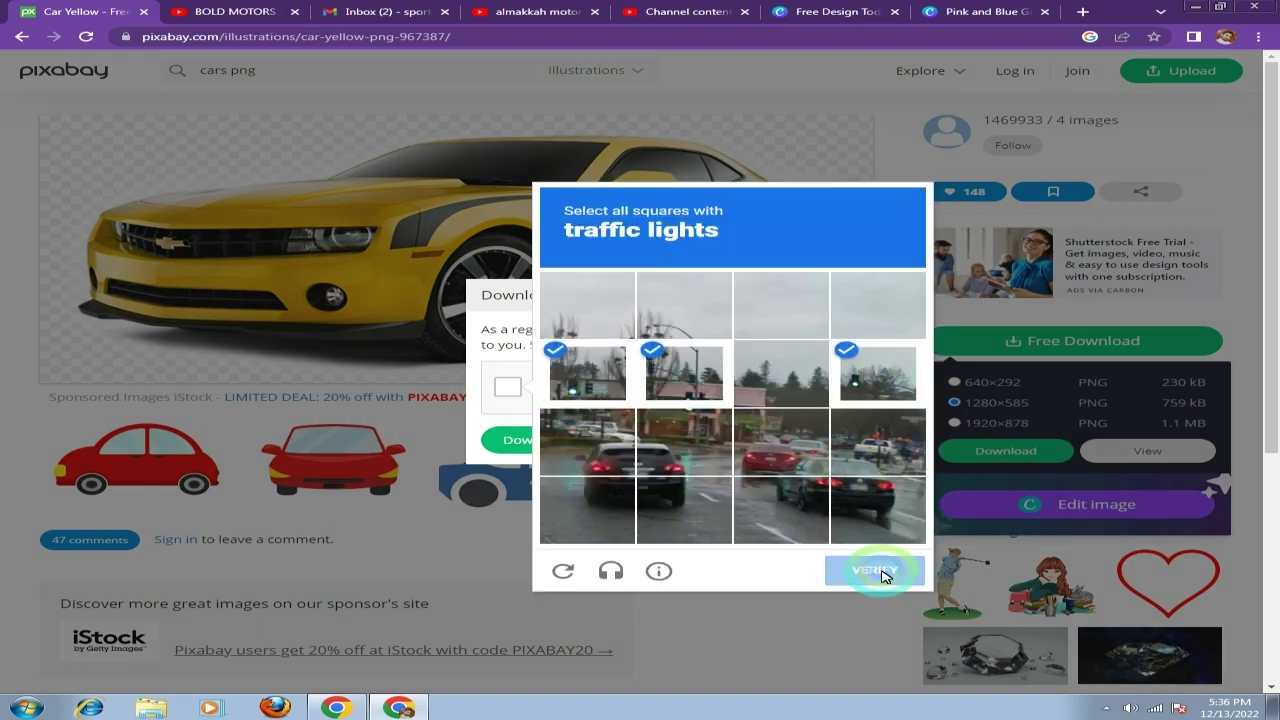
{"action": "left_click", "coordinate": [525, 442]}
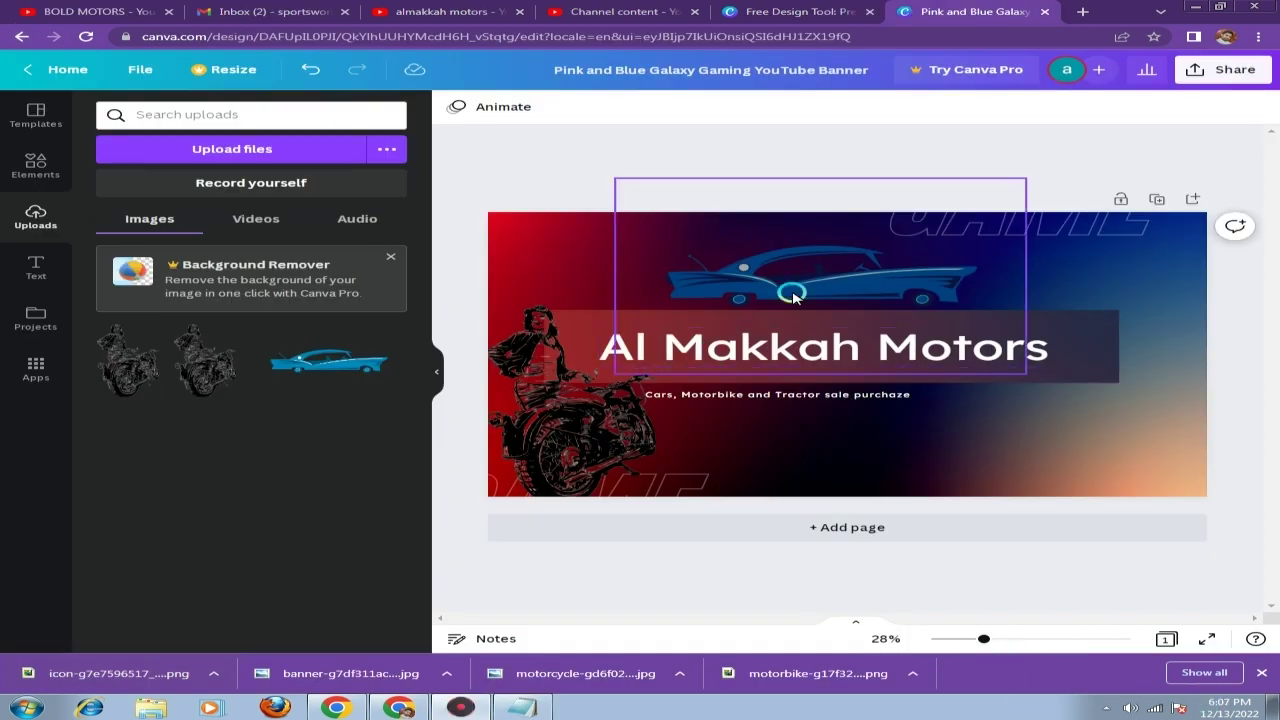
Raise the brightness of the blue classic car image.
{"action": "left_click", "coordinate": [792, 296]}
{"action": "left_click", "coordinate": [487, 108]}
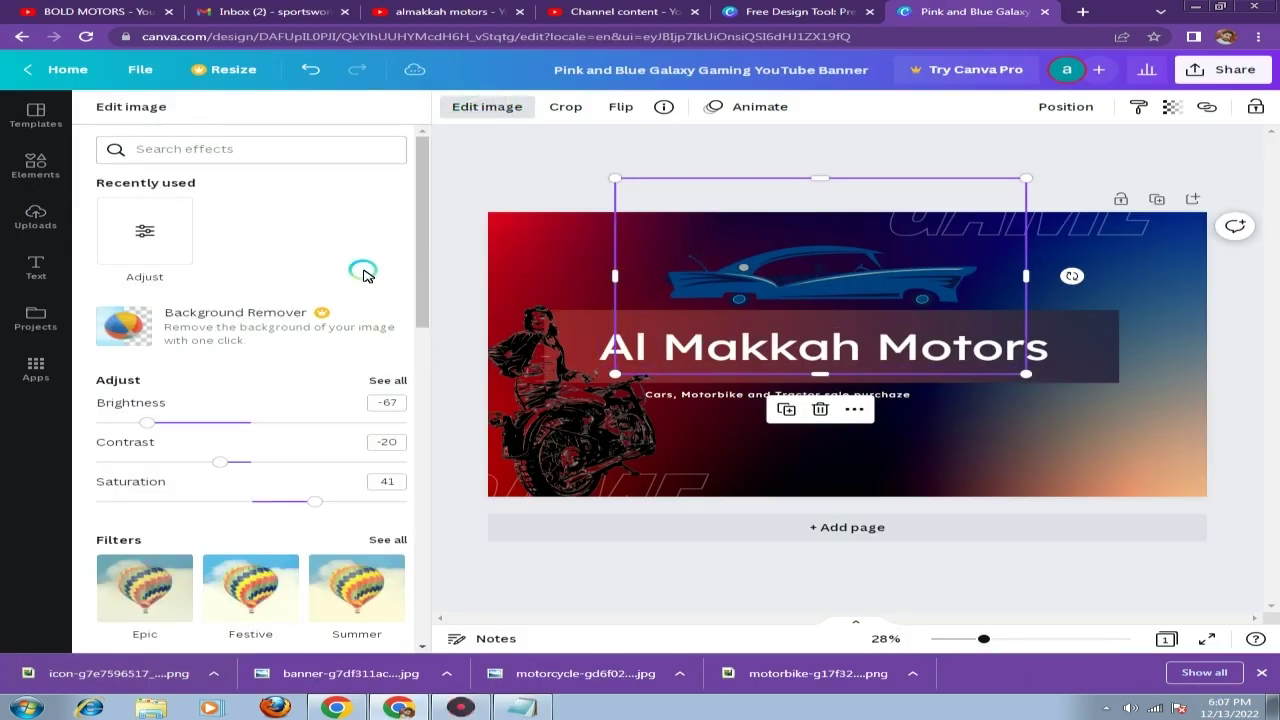
{"action": "left_click_drag", "start_coordinate": [153, 428], "coordinate": [193, 455]}
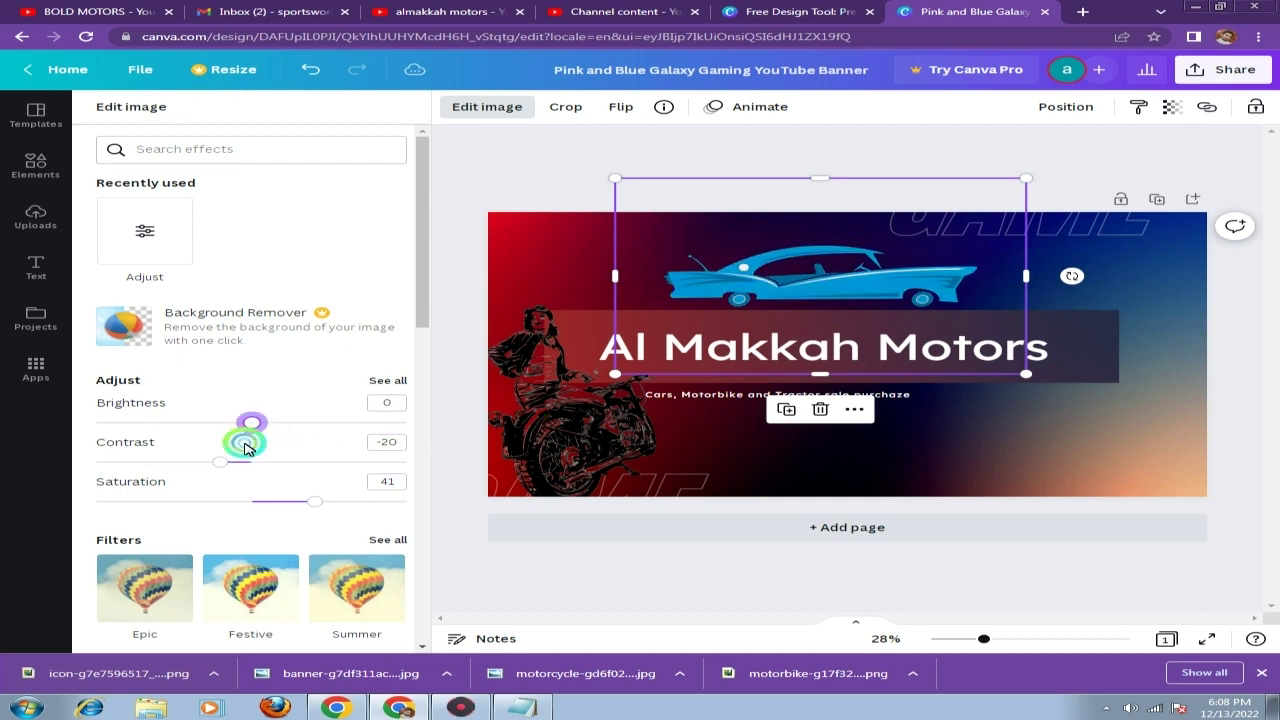
Shrink the motorbike rider image, darken it to brightness -52, and show all downloads.
{"action": "left_click", "coordinate": [543, 420]}
{"action": "left_click_drag", "start_coordinate": [577, 289], "coordinate": [587, 297]}
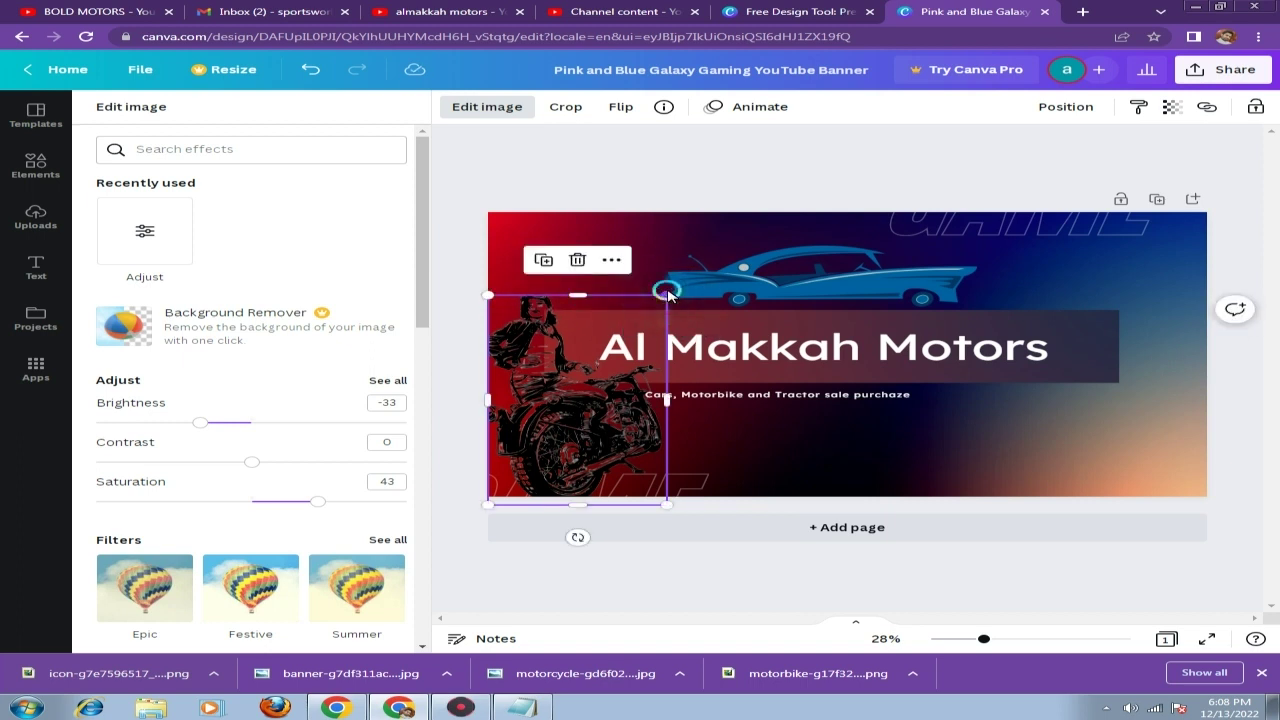
{"action": "left_click_drag", "start_coordinate": [666, 297], "coordinate": [665, 302]}
{"action": "mouse_move", "coordinate": [200, 422]}
{"action": "left_mouse_down"}
{"action": "mouse_move", "coordinate": [95, 432]}
{"action": "mouse_move", "coordinate": [186, 423]}
{"action": "mouse_move", "coordinate": [170, 423]}
{"action": "left_mouse_up"}
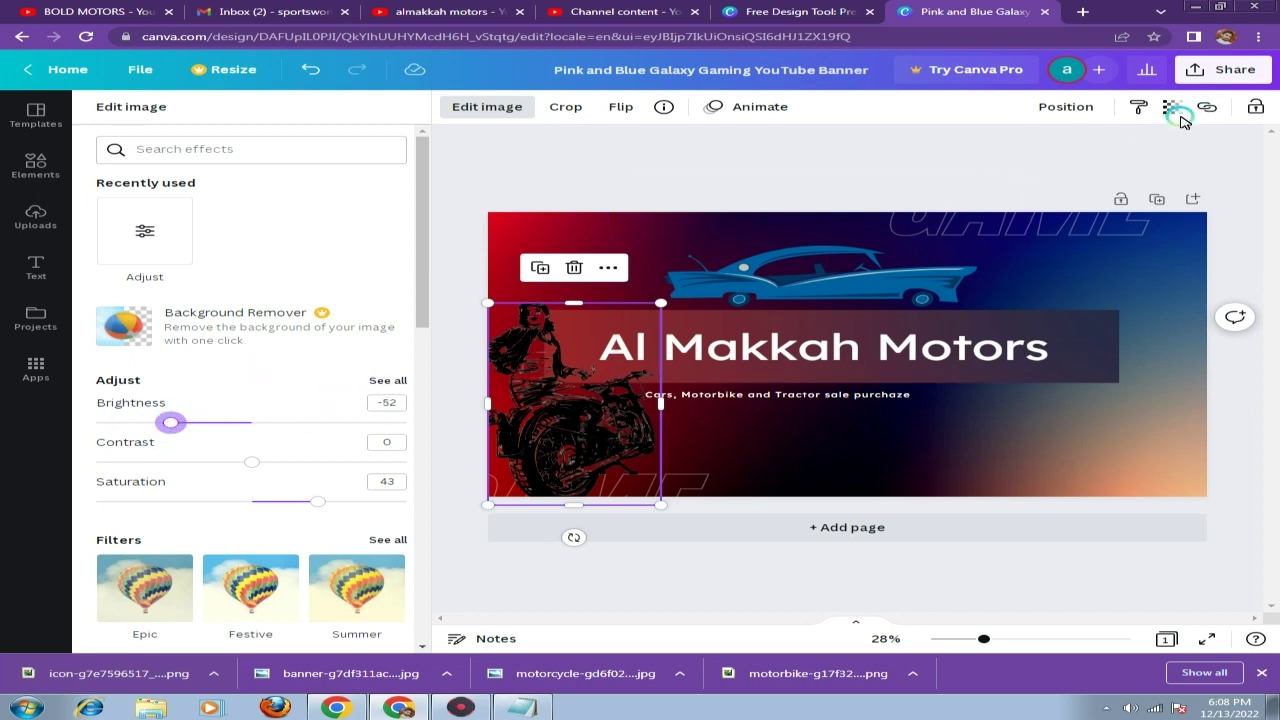
{"action": "left_click", "coordinate": [1200, 672]}
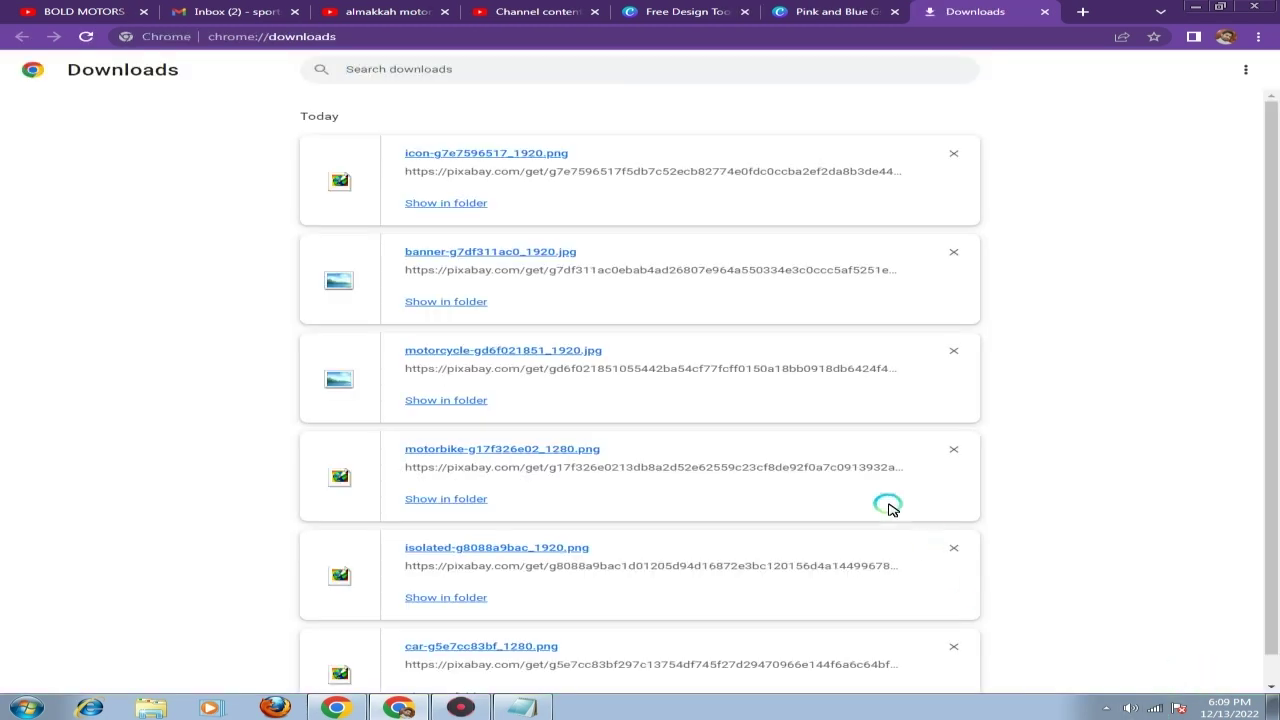
Find car-g5e7cc83bf_1280 in the Downloads folder and drag it into Canva to upload.
{"action": "scroll", "coordinate": [661, 423], "scroll_direction": "down", "scroll_amount": 1}
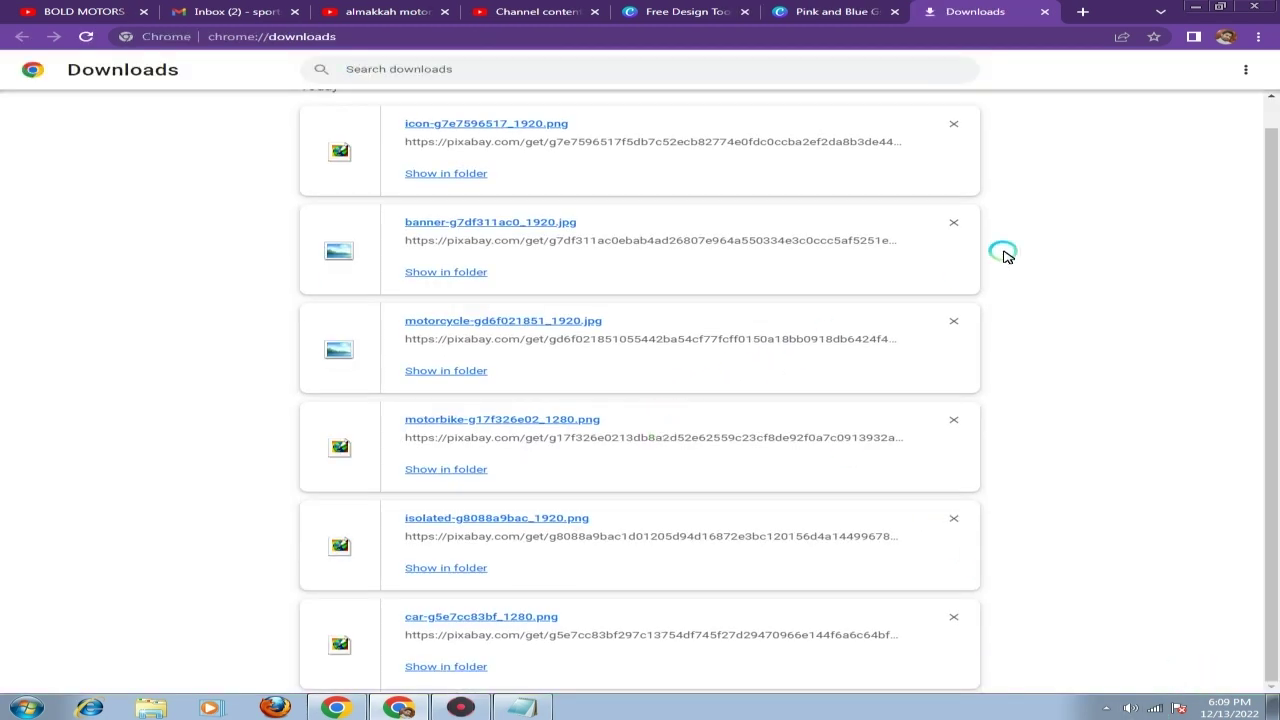
{"action": "left_click", "coordinate": [446, 666]}
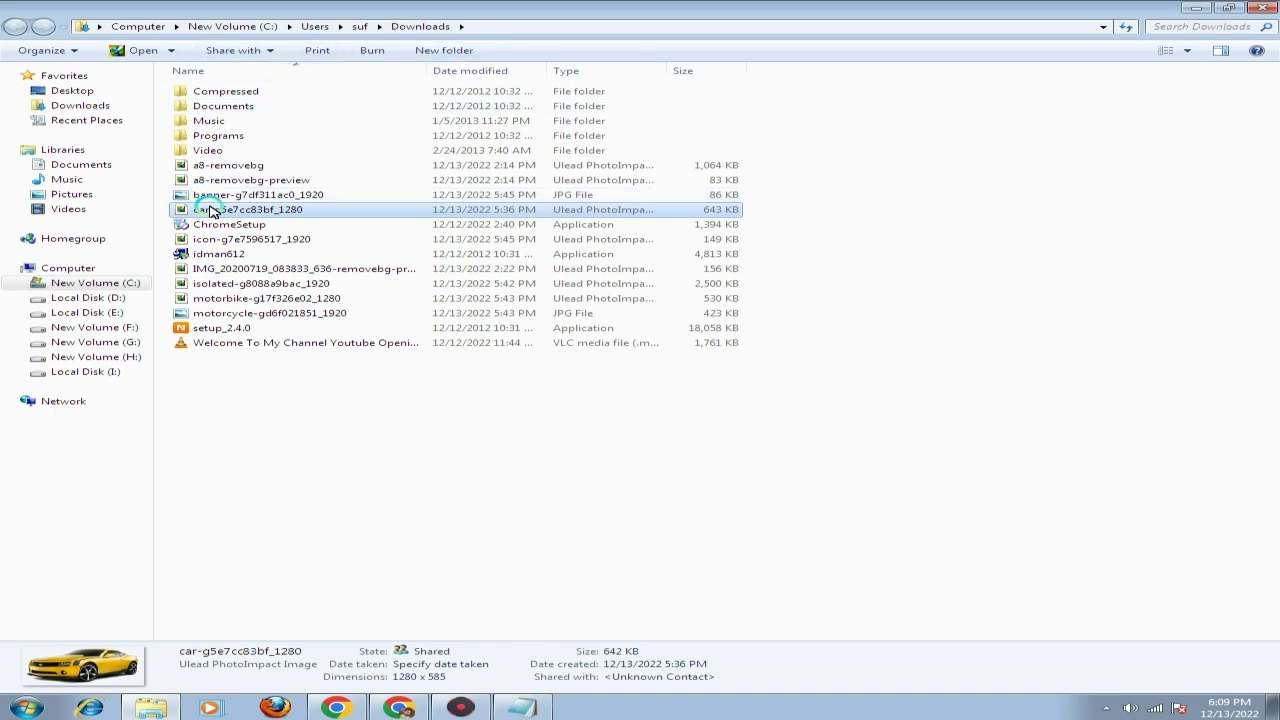
{"action": "left_click", "coordinate": [271, 357]}
{"action": "left_click", "coordinate": [235, 215]}
{"action": "left_click_drag", "start_coordinate": [235, 215], "coordinate": [820, 500]}
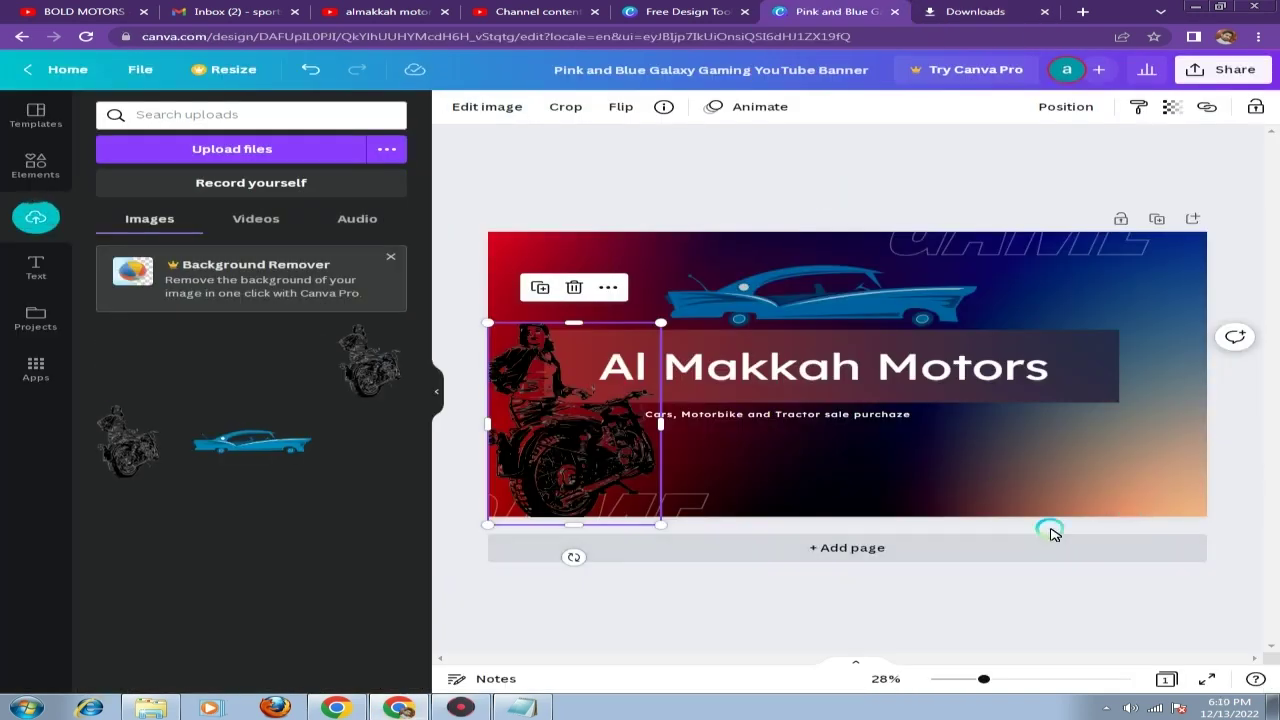
Place the yellow car at the banner's lower right, then darken, desaturate and add contrast.
{"action": "mouse_move", "coordinate": [293, 355]}
{"action": "left_mouse_down"}
{"action": "mouse_move", "coordinate": [1040, 477]}
{"action": "mouse_move", "coordinate": [1073, 460]}
{"action": "left_mouse_up"}
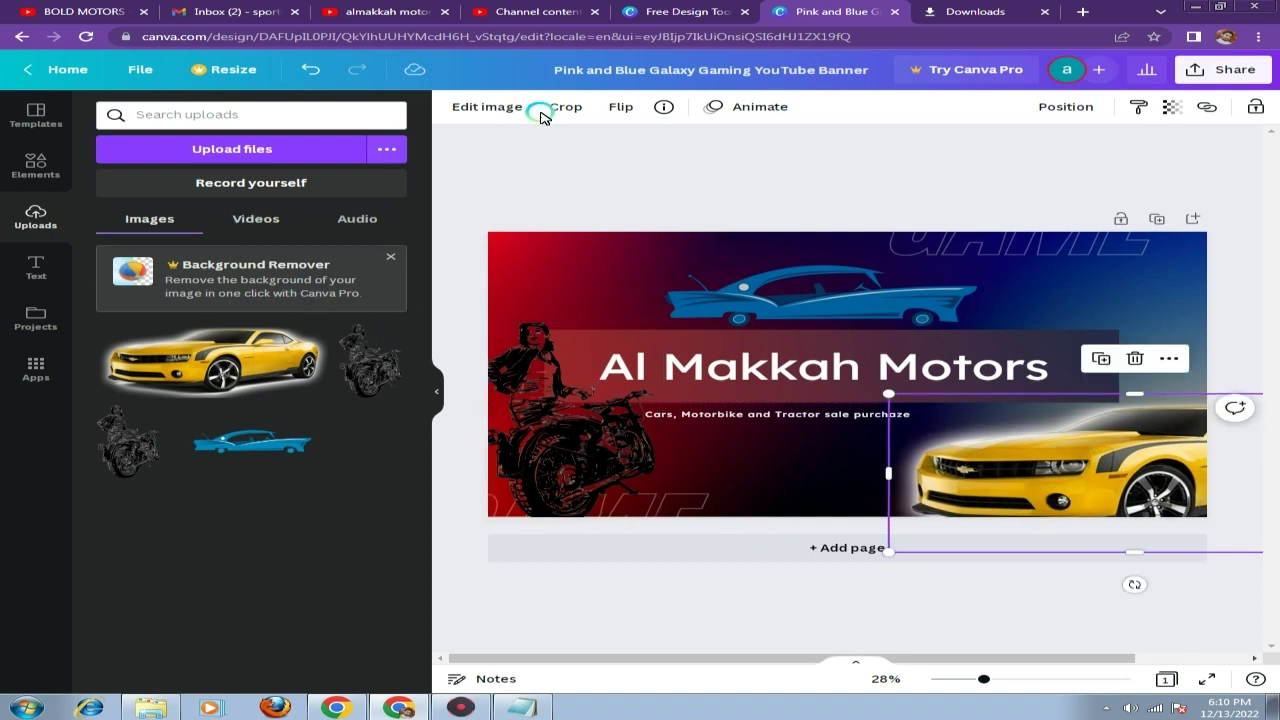
{"action": "left_click", "coordinate": [487, 106]}
{"action": "mouse_move", "coordinate": [249, 422]}
{"action": "left_mouse_down"}
{"action": "mouse_move", "coordinate": [134, 451]}
{"action": "mouse_move", "coordinate": [171, 449]}
{"action": "mouse_move", "coordinate": [157, 450]}
{"action": "left_mouse_up"}
{"action": "mouse_move", "coordinate": [251, 462]}
{"action": "left_mouse_down"}
{"action": "mouse_move", "coordinate": [297, 459]}
{"action": "mouse_move", "coordinate": [206, 463]}
{"action": "mouse_move", "coordinate": [343, 486]}
{"action": "mouse_move", "coordinate": [127, 492]}
{"action": "mouse_move", "coordinate": [165, 500]}
{"action": "left_mouse_up"}
{"action": "left_click_drag", "start_coordinate": [242, 461], "coordinate": [329, 457]}
{"action": "mouse_move", "coordinate": [165, 501]}
{"action": "left_mouse_down"}
{"action": "mouse_move", "coordinate": [191, 506]}
{"action": "mouse_move", "coordinate": [133, 501]}
{"action": "left_mouse_up"}
{"action": "left_click_drag", "start_coordinate": [329, 457], "coordinate": [377, 461]}
{"action": "mouse_move", "coordinate": [160, 422]}
{"action": "left_mouse_down"}
{"action": "mouse_move", "coordinate": [234, 414]}
{"action": "mouse_move", "coordinate": [165, 430]}
{"action": "mouse_move", "coordinate": [174, 424]}
{"action": "left_mouse_up"}
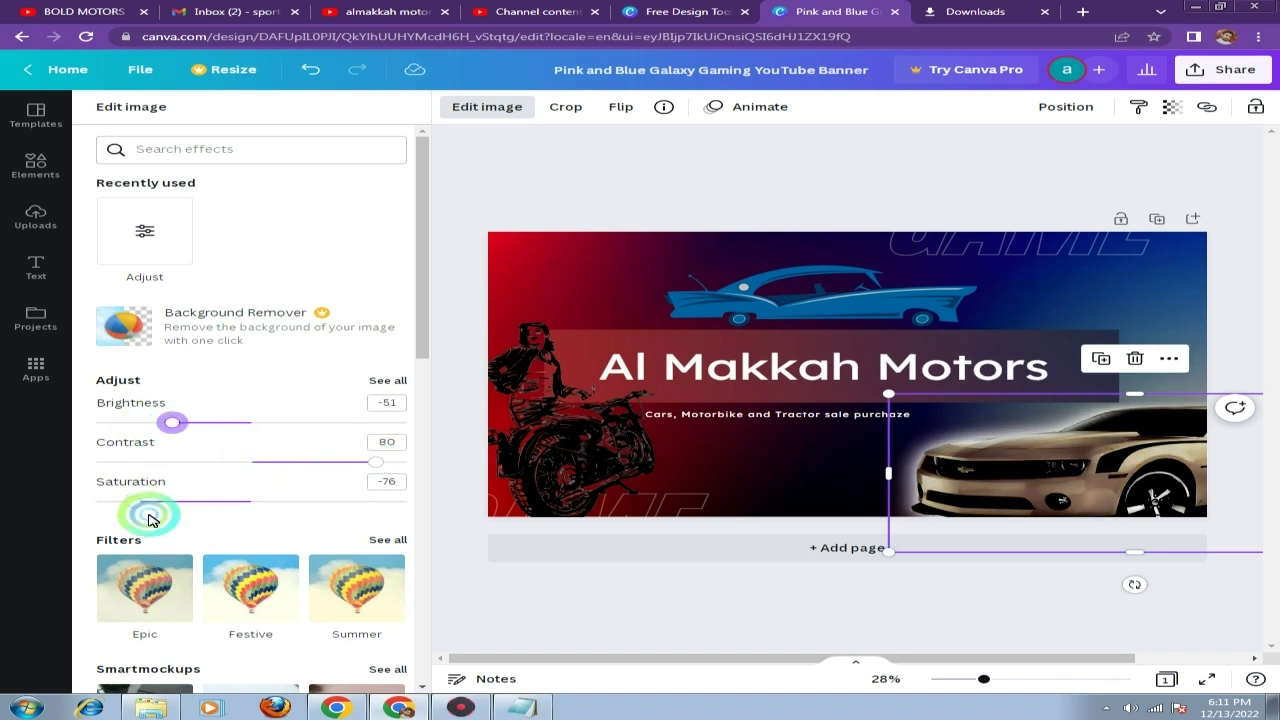
{"action": "left_click_drag", "start_coordinate": [133, 501], "coordinate": [160, 501]}
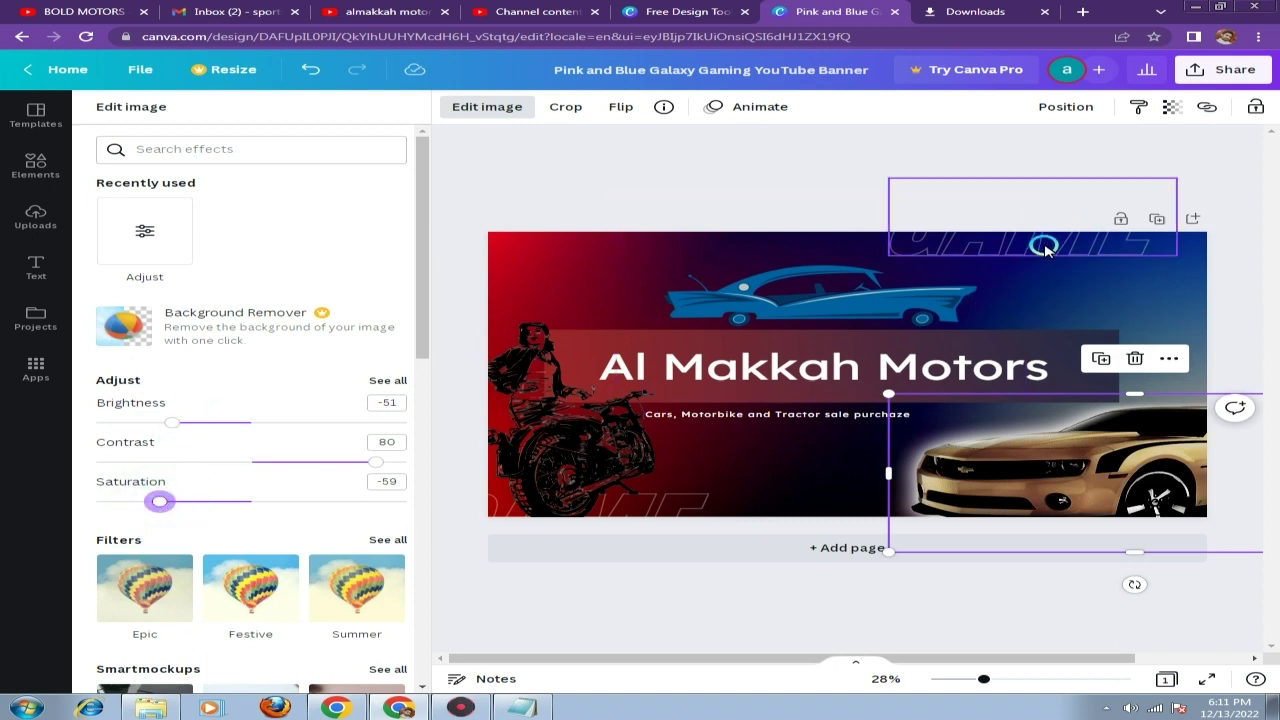
Delete the two faint outlined background words and remove the blank second page.
{"action": "left_click", "coordinate": [1043, 248]}
{"action": "left_click", "coordinate": [1032, 291]}
{"action": "left_click", "coordinate": [689, 505]}
{"action": "left_click", "coordinate": [567, 454]}
{"action": "left_click", "coordinate": [731, 411]}
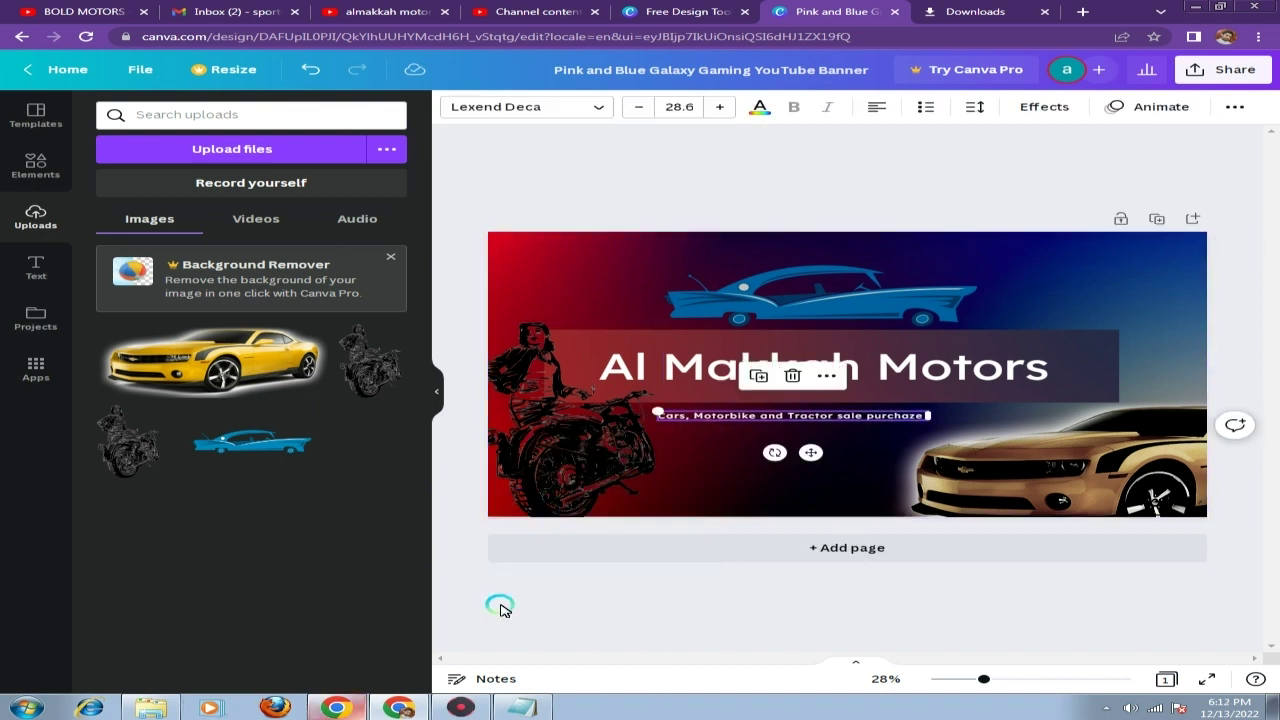
{"action": "scroll", "coordinate": [1086, 209], "scroll_direction": "up", "scroll_amount": 2}
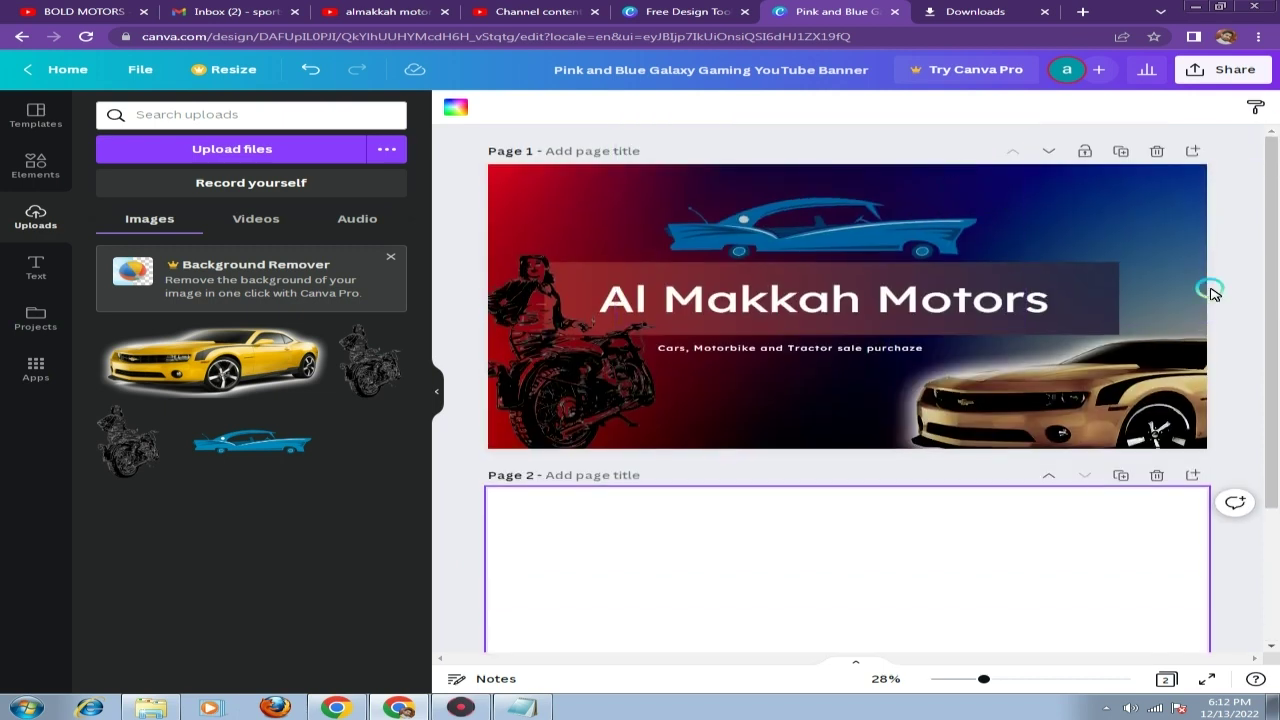
{"action": "left_click", "coordinate": [1157, 476]}
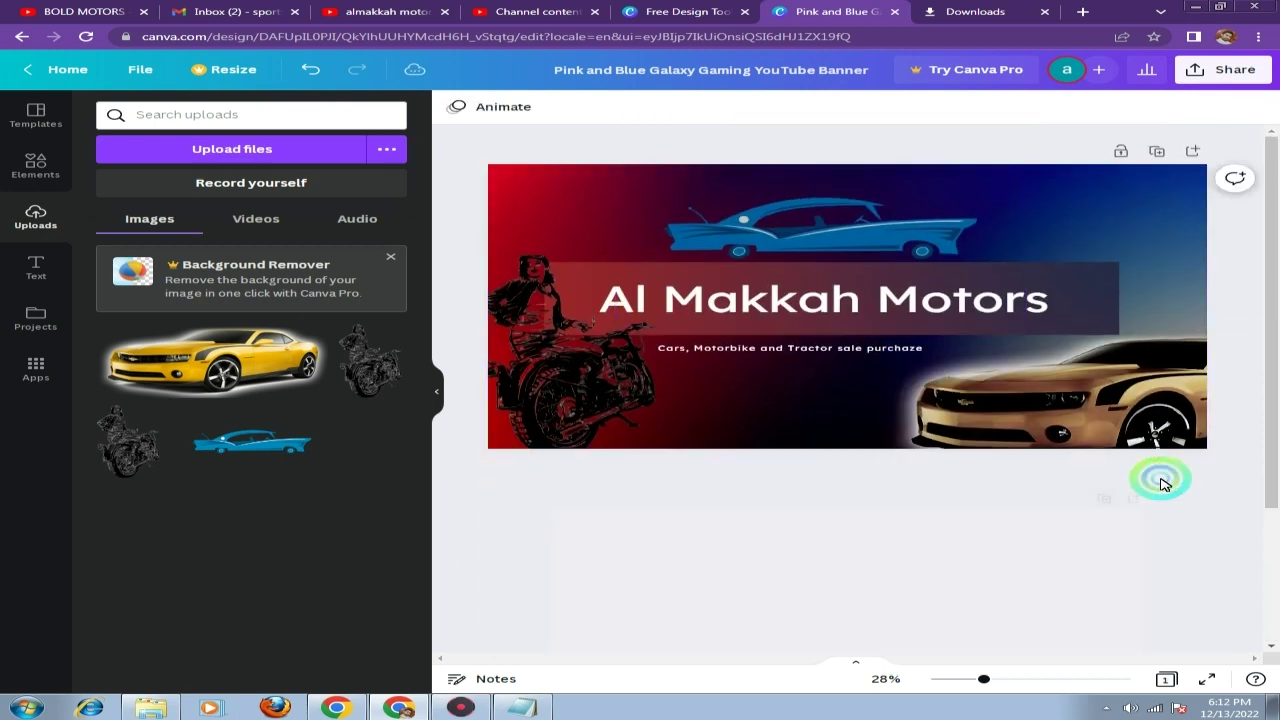
{"action": "mouse_move", "coordinate": [961, 670]}
{"action": "left_mouse_down"}
{"action": "mouse_move", "coordinate": [1034, 677]}
{"action": "mouse_move", "coordinate": [979, 678]}
{"action": "left_mouse_up"}
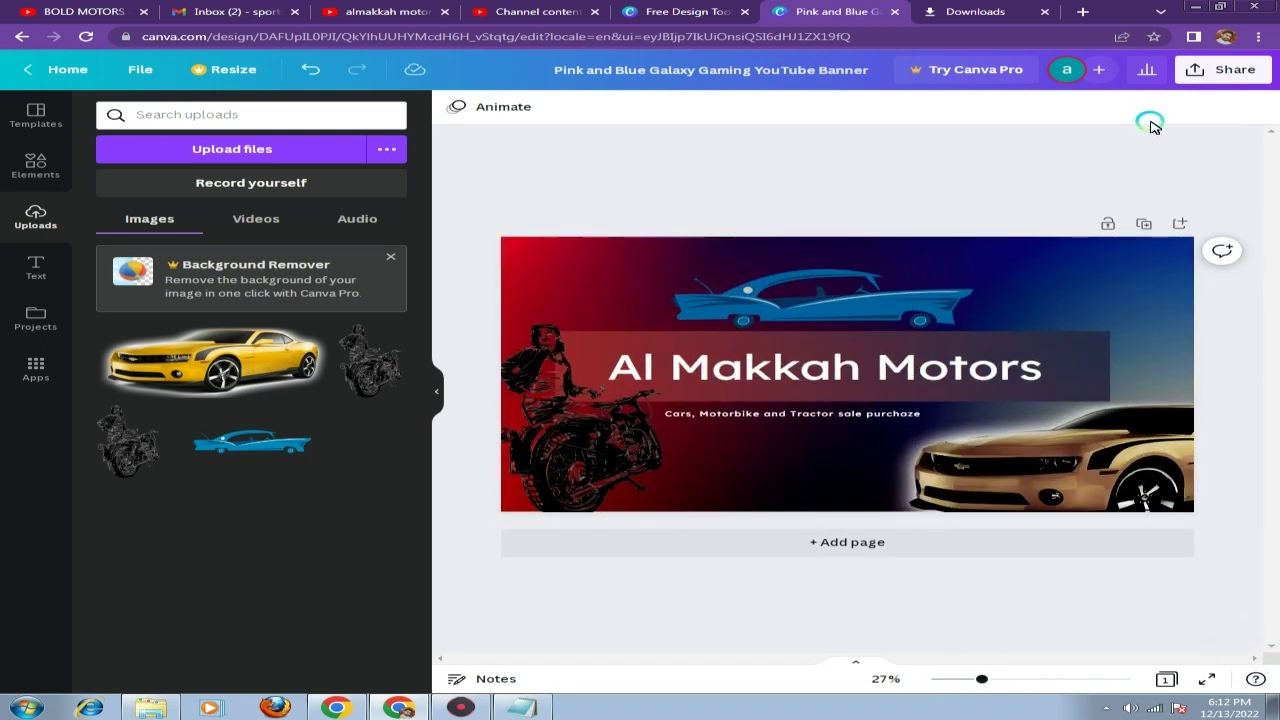
Download the finished banner as a 2560 × 1440 PNG, dismissing the Canva Pro promotion.
{"action": "left_click", "coordinate": [1198, 72]}
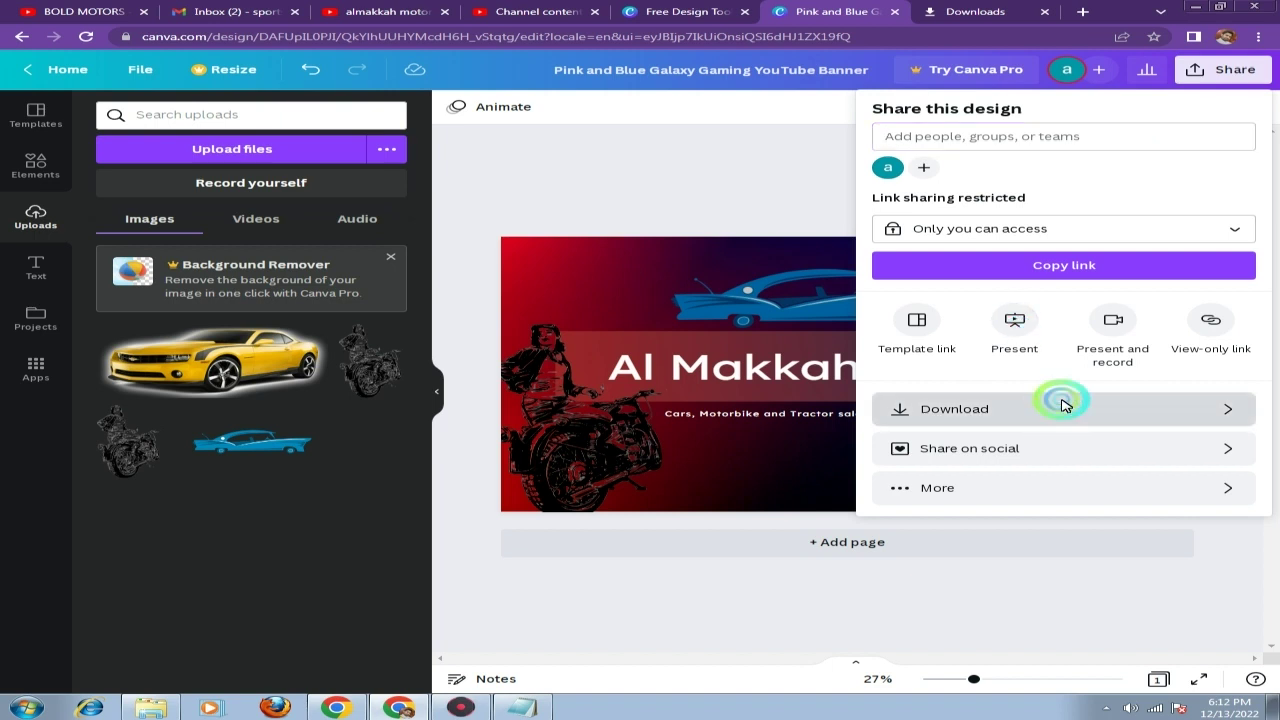
{"action": "left_click", "coordinate": [1064, 405]}
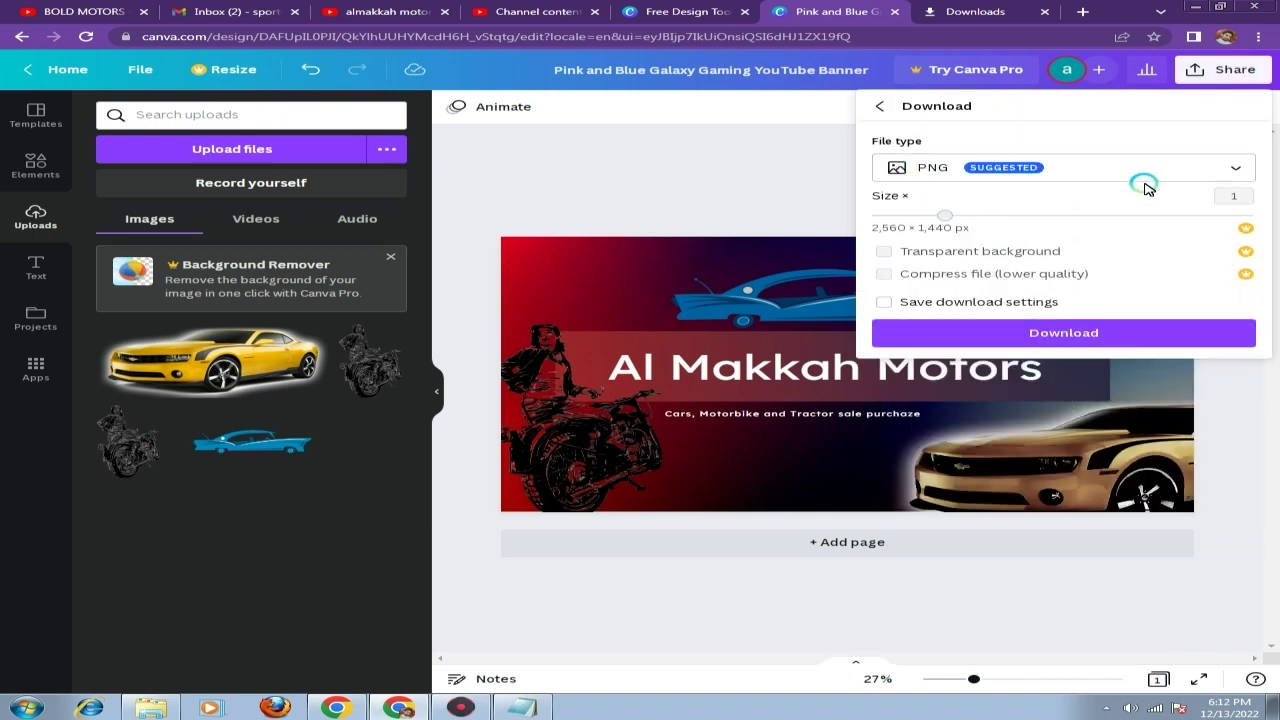
{"action": "left_click", "coordinate": [1050, 332]}
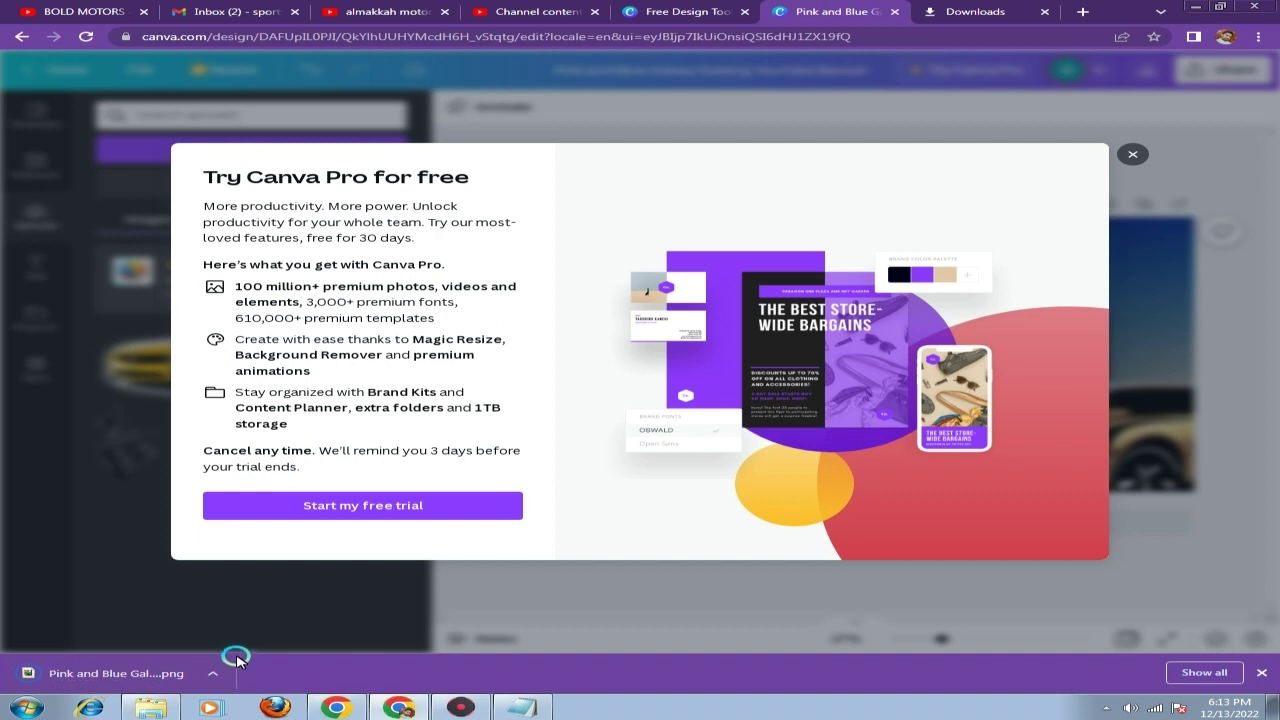
{"action": "left_click", "coordinate": [1132, 153]}
{"action": "left_click", "coordinate": [212, 673]}
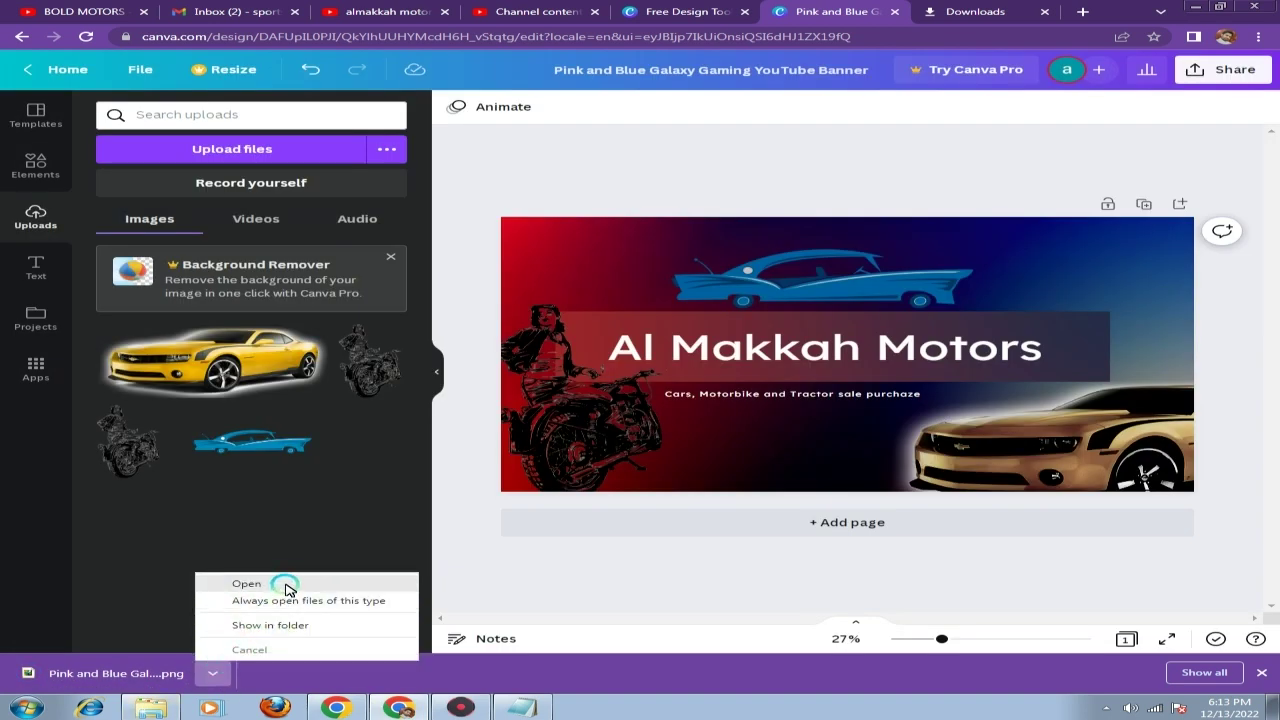
Preview the downloaded Pink and Blue Galaxy Gaming YouTube Banner PNG from the Downloads folder.
{"action": "left_click", "coordinate": [272, 624]}
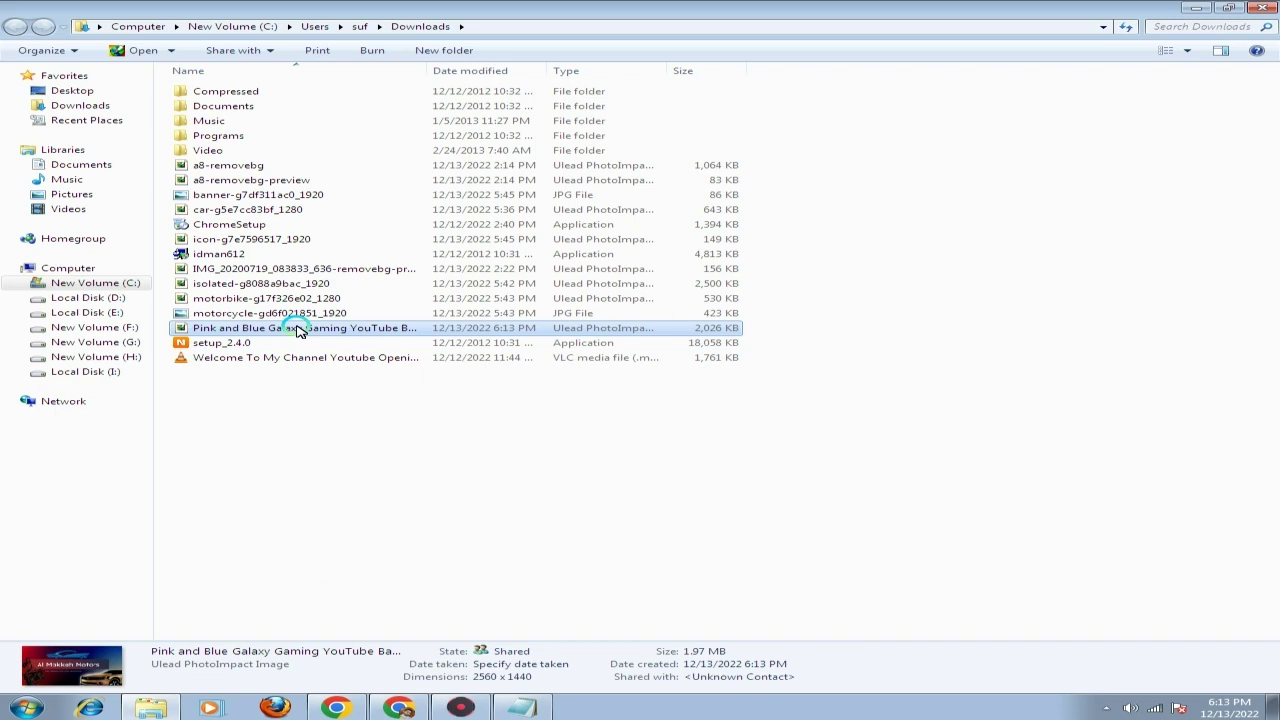
{"action": "right_click", "coordinate": [298, 330]}
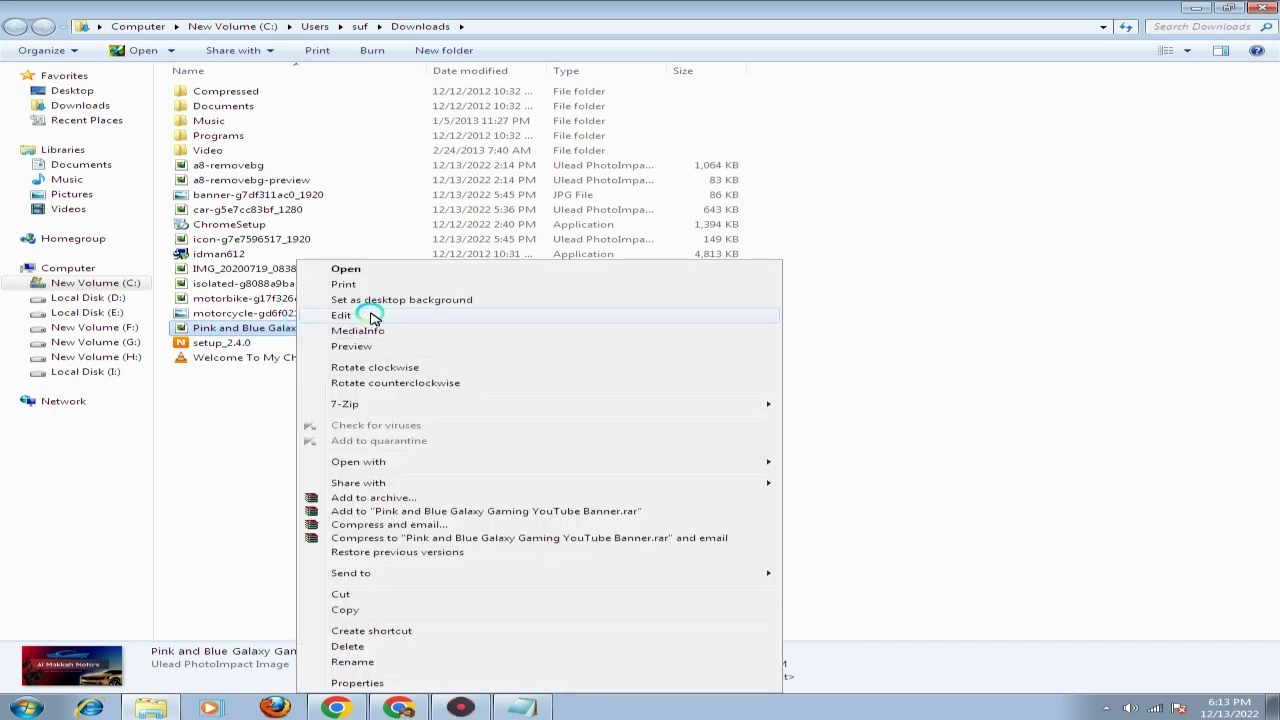
{"action": "left_click", "coordinate": [350, 350]}
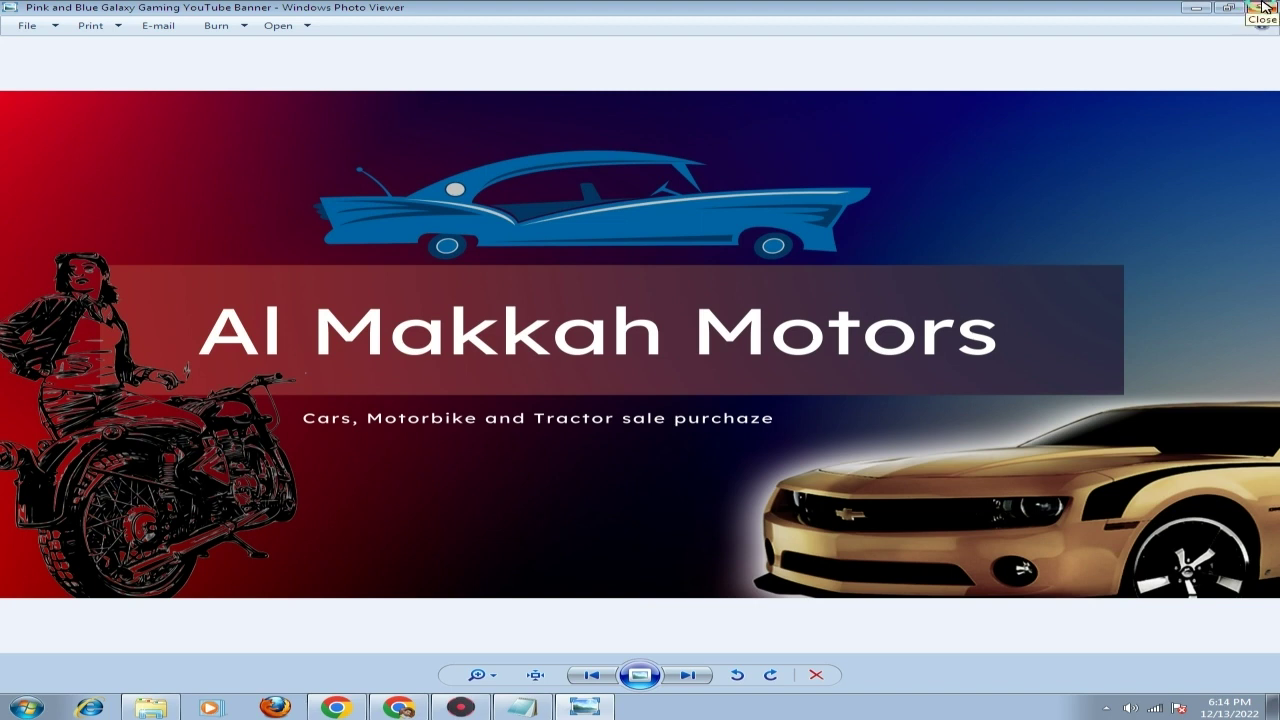
Close the Windows Photo Viewer window showing the banner.
{"action": "left_click", "coordinate": [1262, 10]}
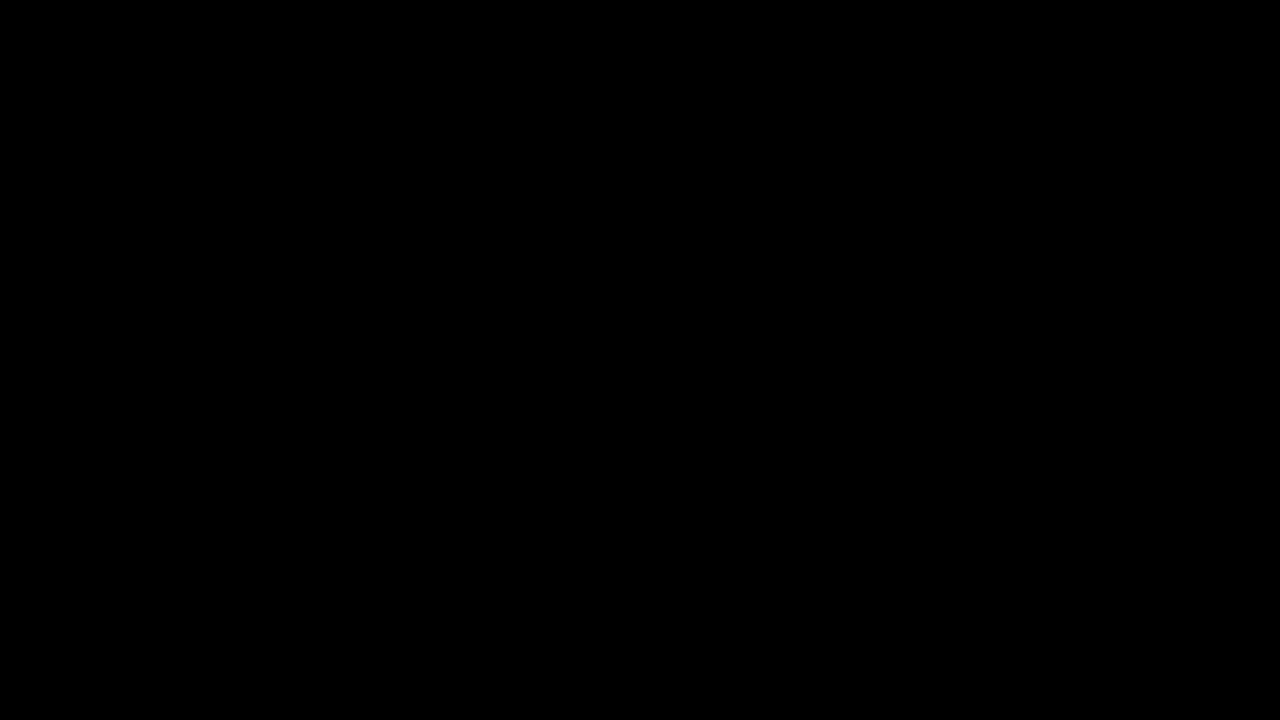